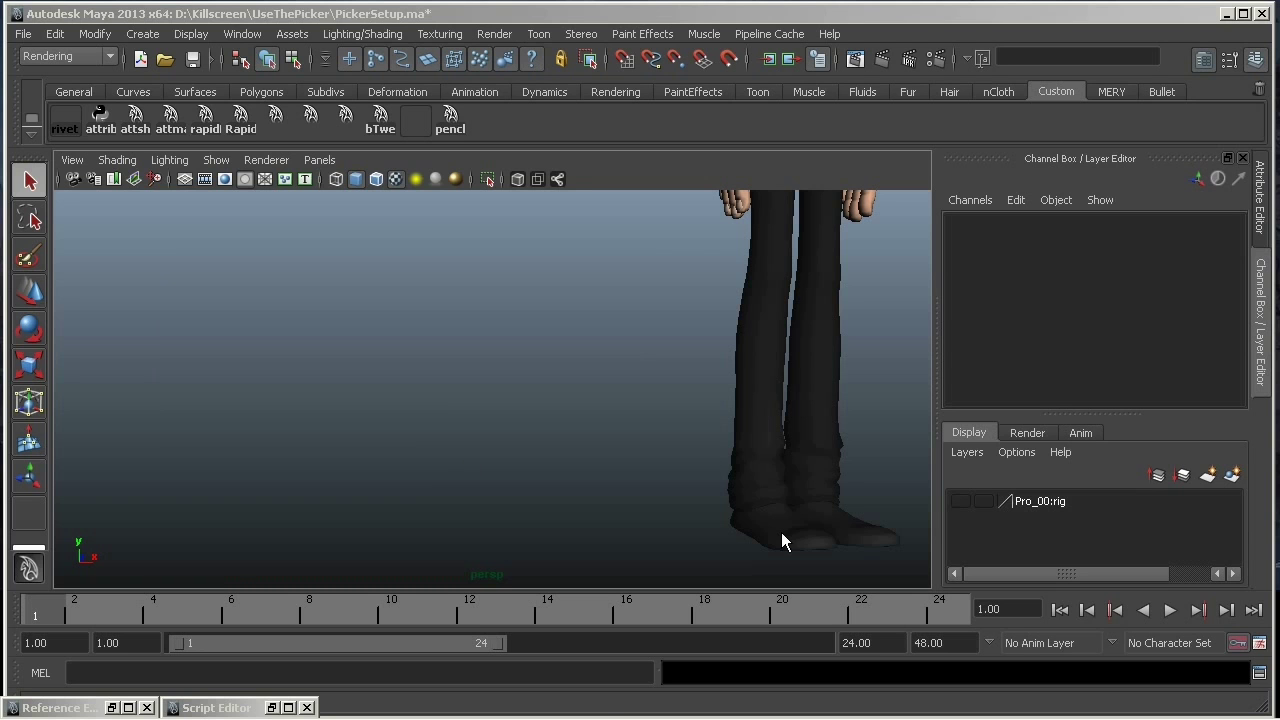
# Switch to the browser and look over the AnimSchool Picker information page, including its download link and feature description
pyautogui.hotkey('alt', 'Tab')
pyautogui.hotkey('alt', 'Tab')
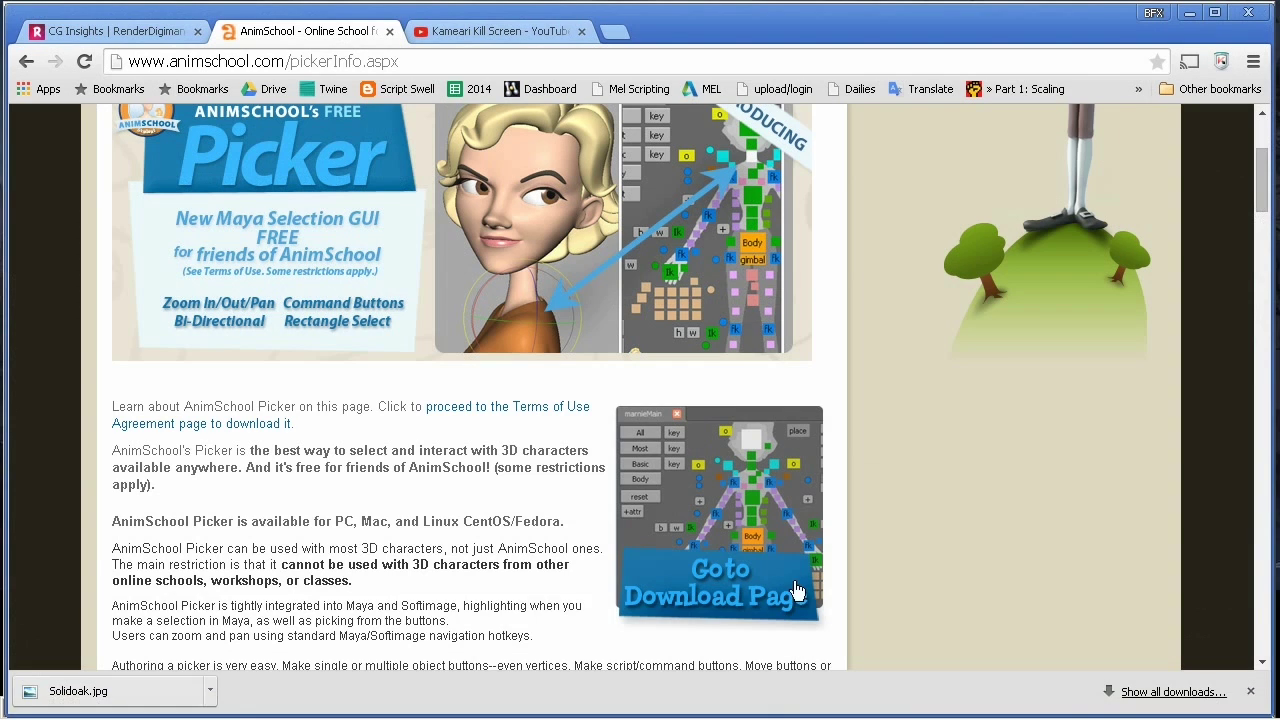
pyautogui.scroll(2, 886, 309)
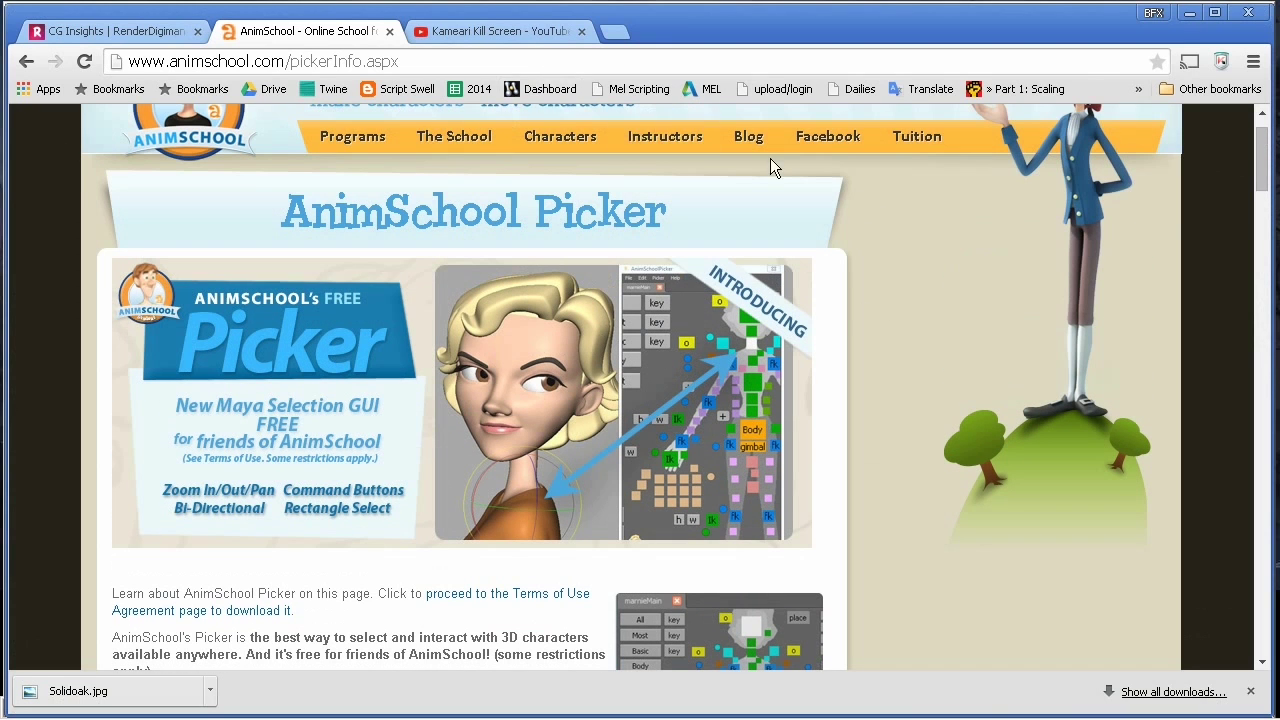
pyautogui.click(500, 62)
pyautogui.click(895, 320)
pyautogui.scroll(-4, 900, 300)
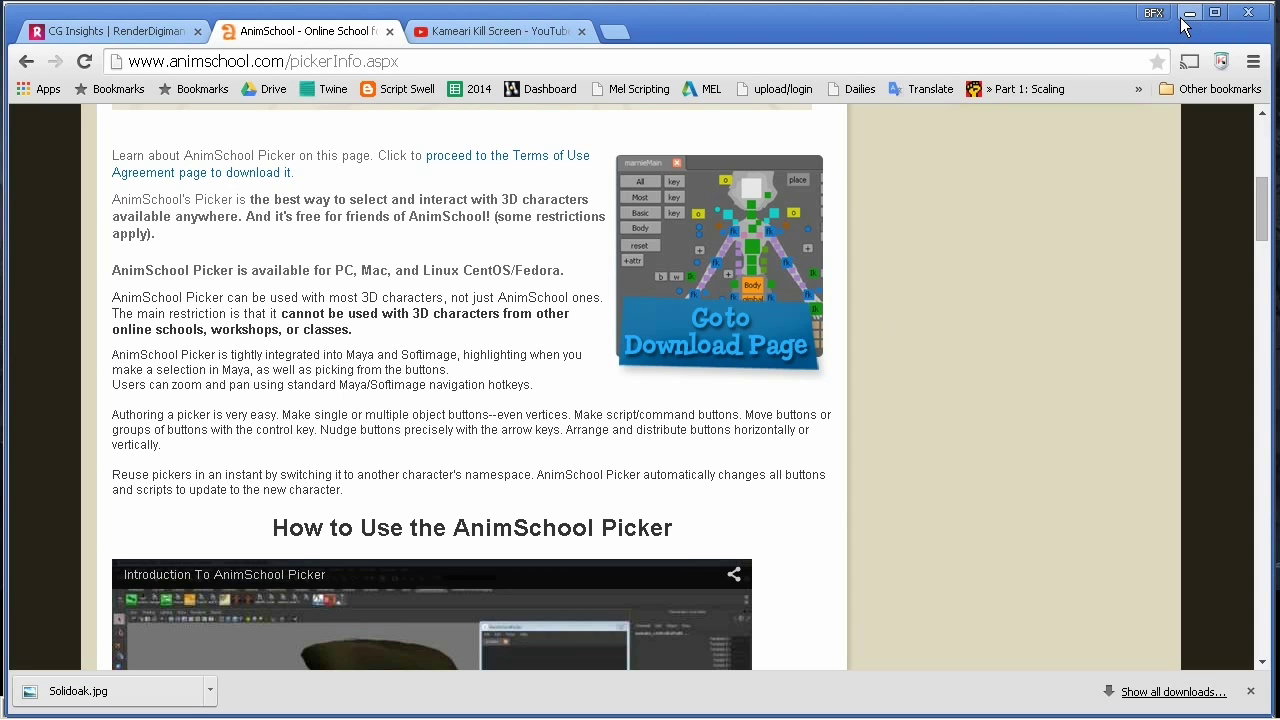
# Open the AnimSchoolPickerPC folder and examine its install files and the Maya version subfolders from 2011_32bit to 2015_64bit
pyautogui.moveTo(580, 714)
pyautogui.click(790, 708)
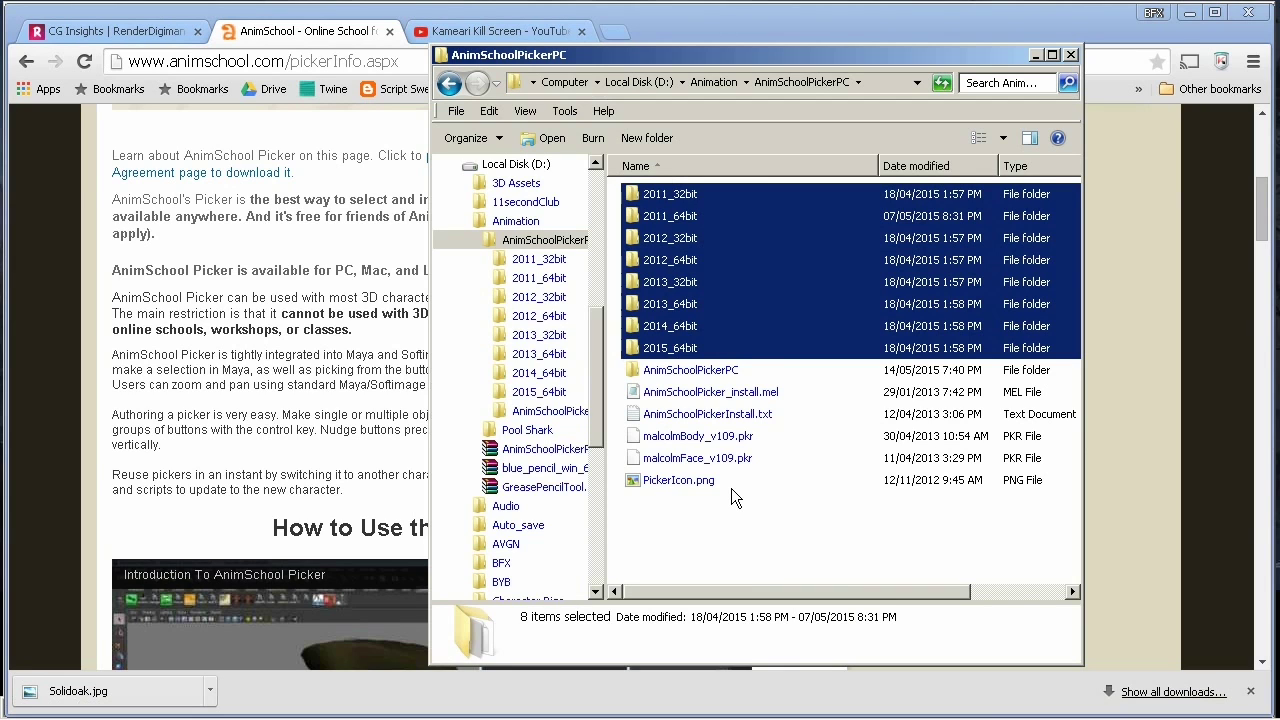
pyautogui.click(727, 505)
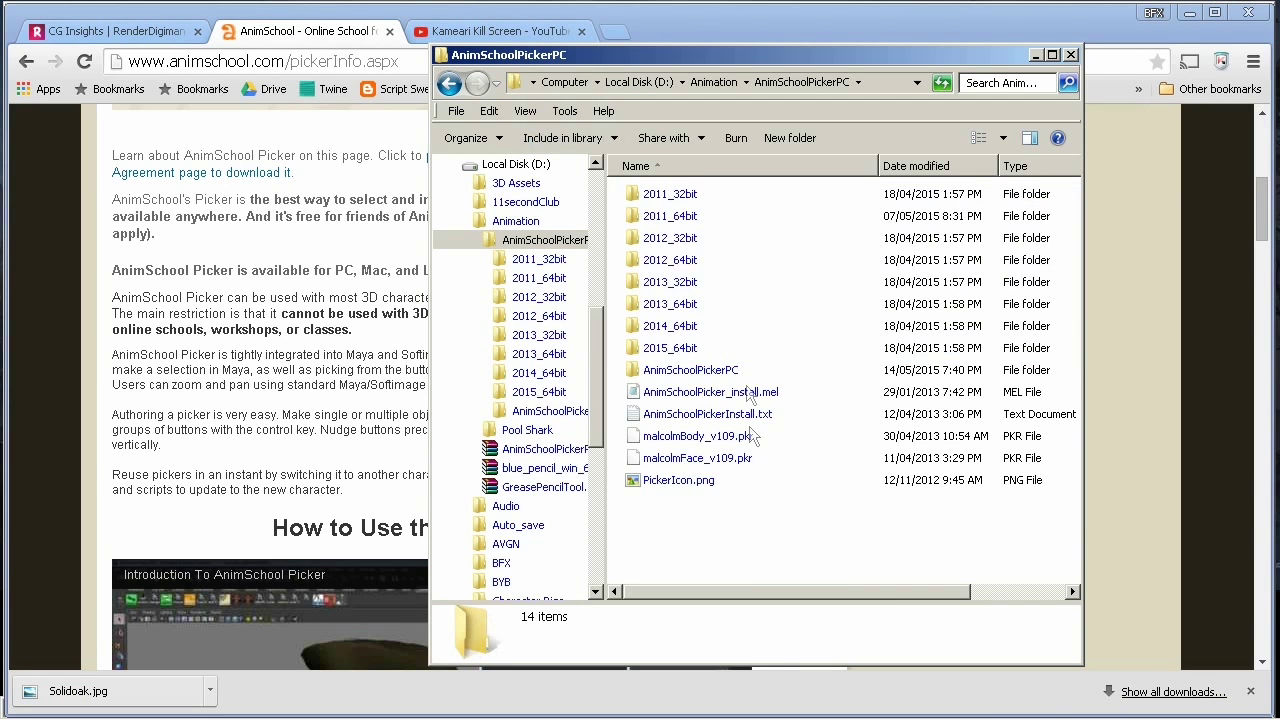
pyautogui.moveTo(714, 200); pyautogui.dragTo(672, 347)
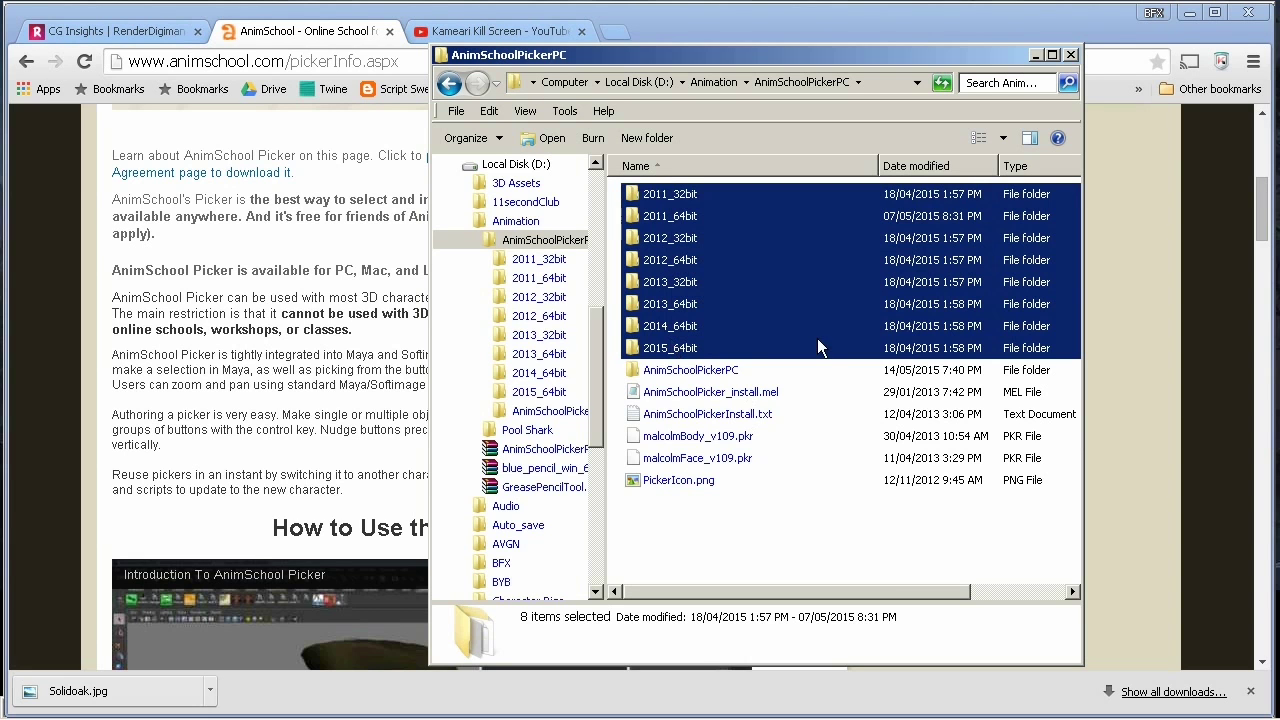
pyautogui.click(818, 480)
# Switch to Maya and run the whole Script Editor script that loads AnimSchoolPicker.mll and opens the picker window
pyautogui.hotkey('alt', 'Tab')
pyautogui.hotkey('alt', 'Tab')
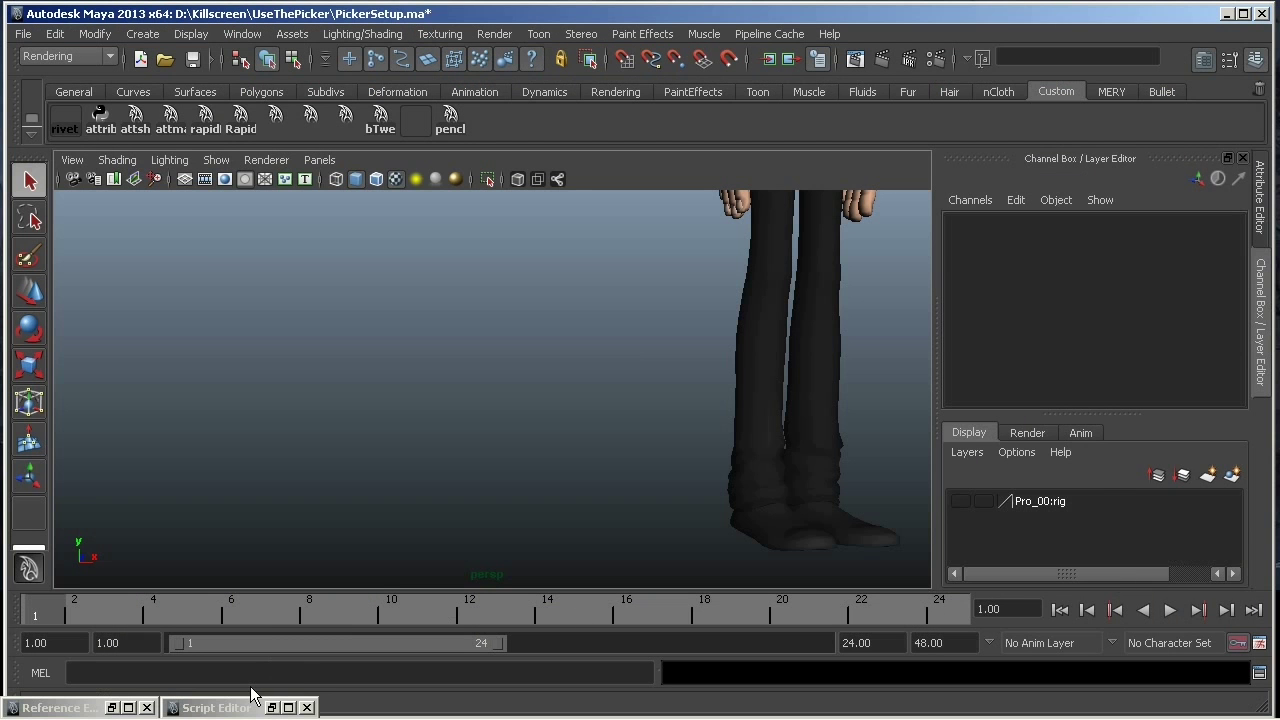
pyautogui.click(251, 707)
pyautogui.hotkey('ctrl', 'a')
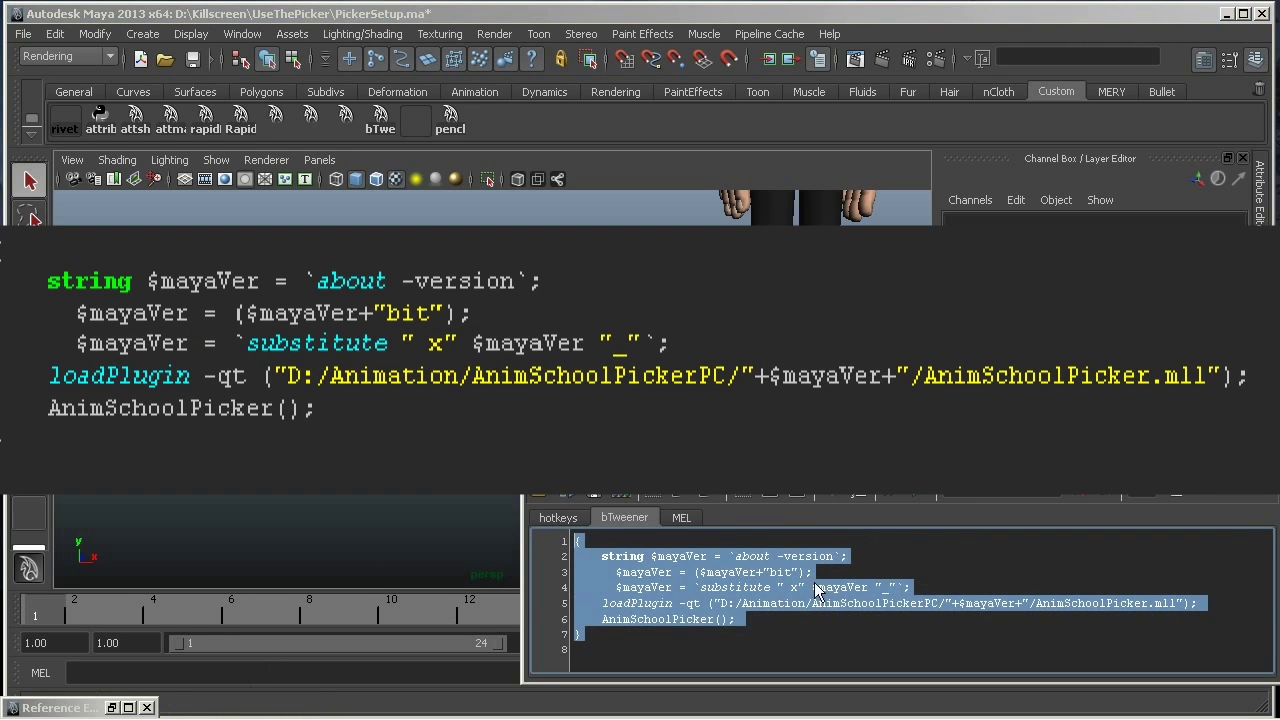
pyautogui.moveTo(577, 540); pyautogui.dragTo(848, 556)
pyautogui.hotkey('ctrl', 'a')
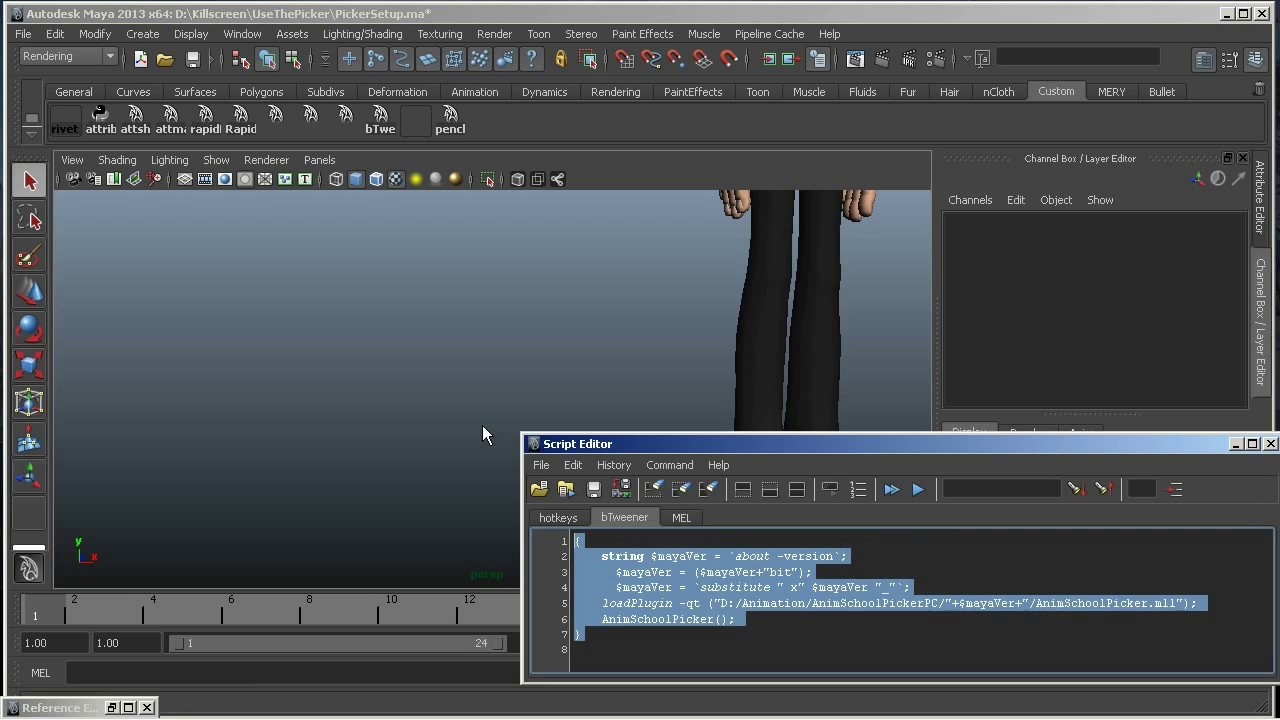
pyautogui.hotkey('ctrl', 'Return')
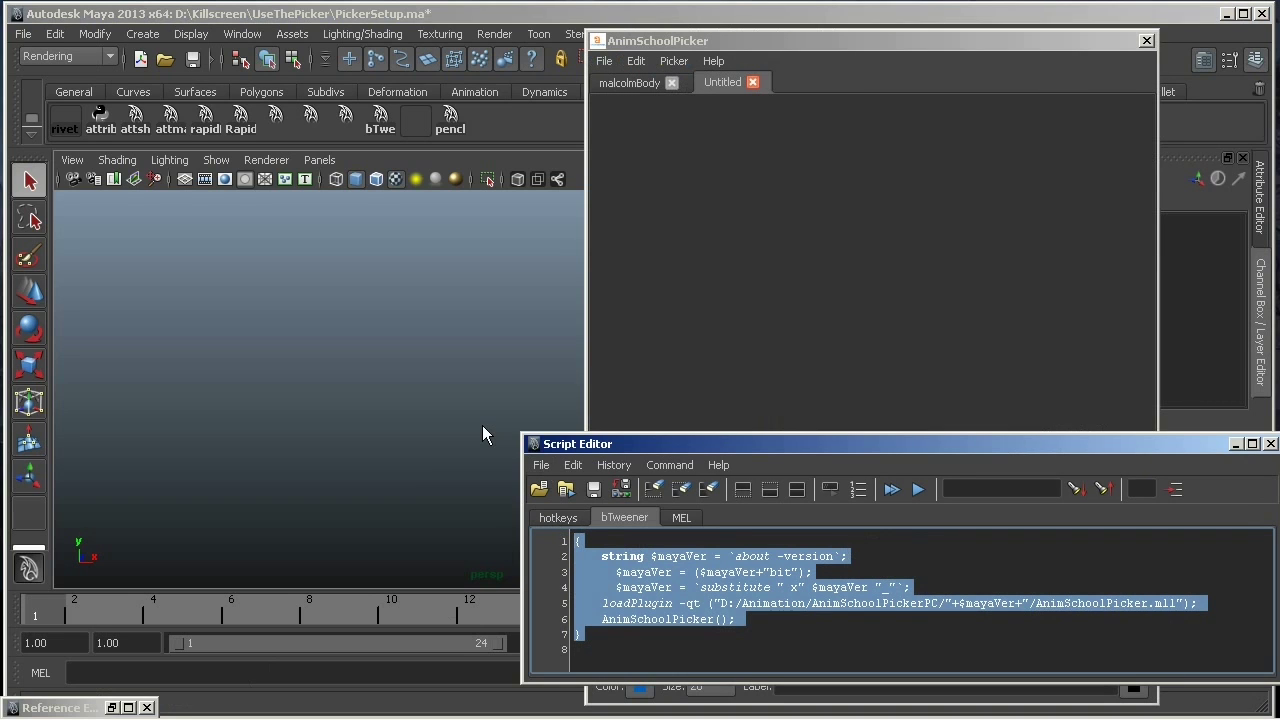
pyautogui.click(809, 40)
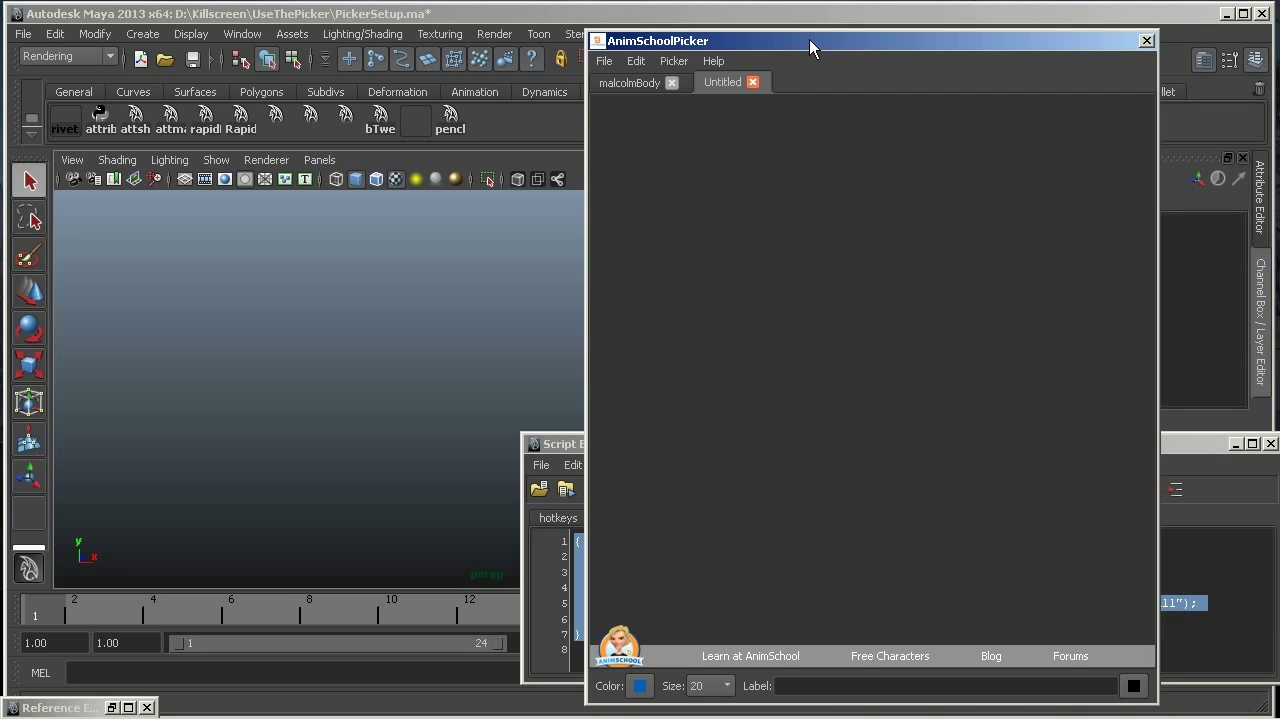
# Load the TallguyRigB.ma reference through the Reference Editor and minimize the editor
pyautogui.click(111, 707)
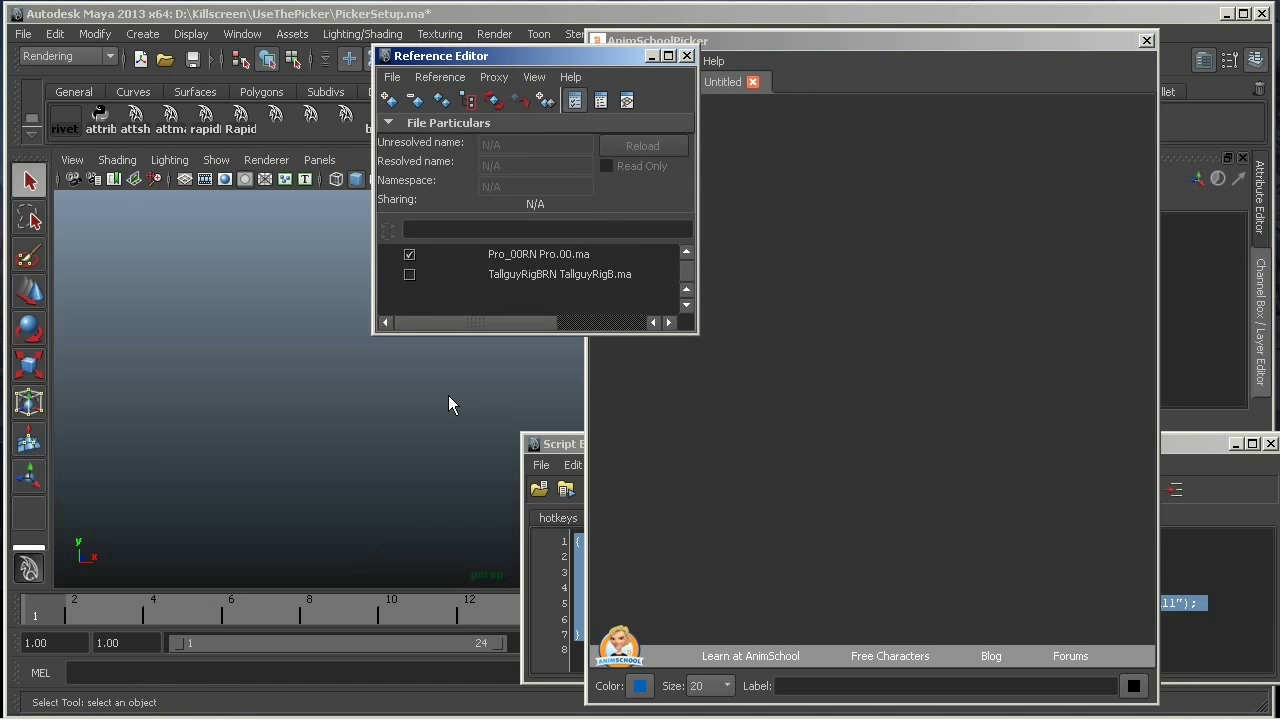
pyautogui.click(411, 272)
pyautogui.click(651, 57)
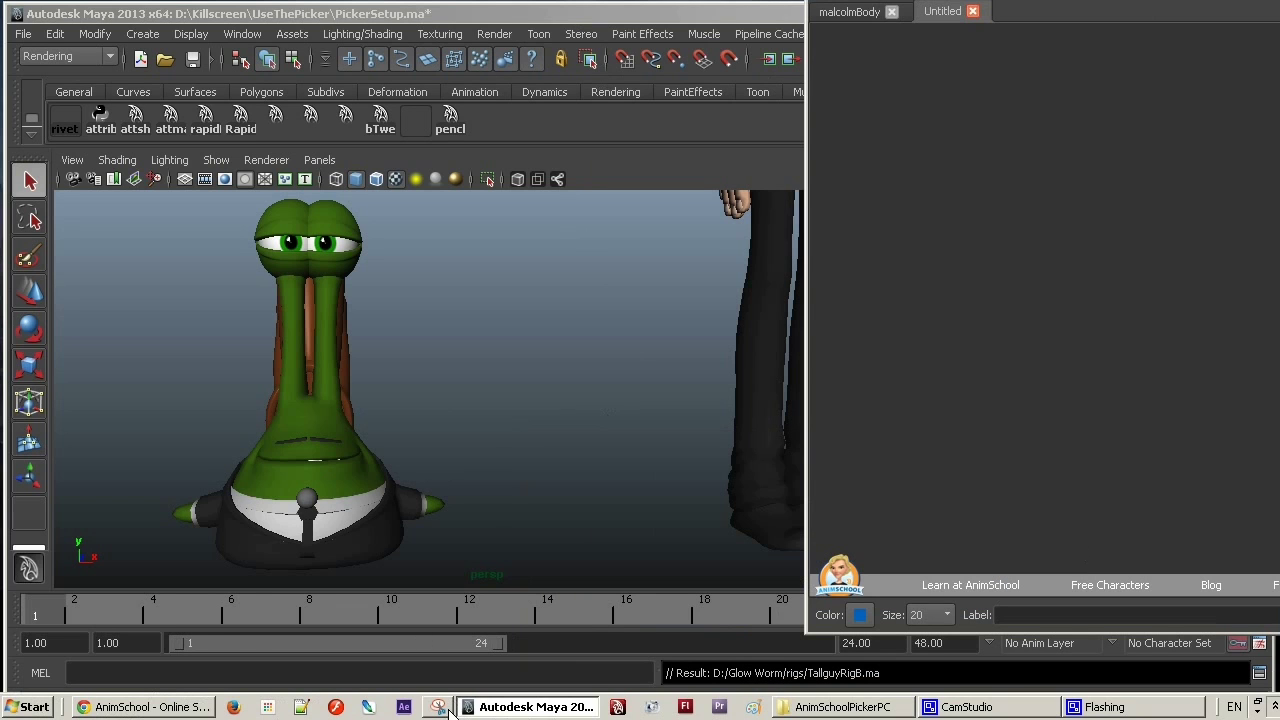
# Launch the Snipping Tool and capture the viewport area around the green character
pyautogui.click(48, 710)
pyautogui.write('snip')
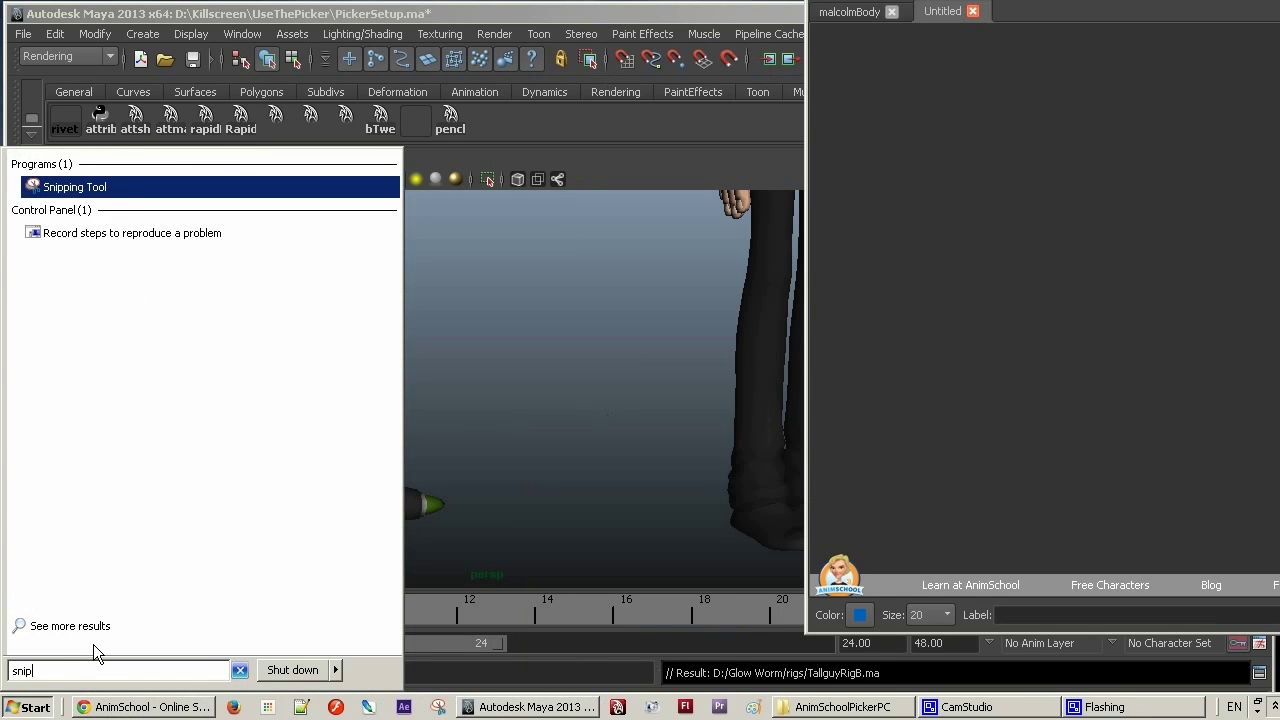
pyautogui.press('Return')
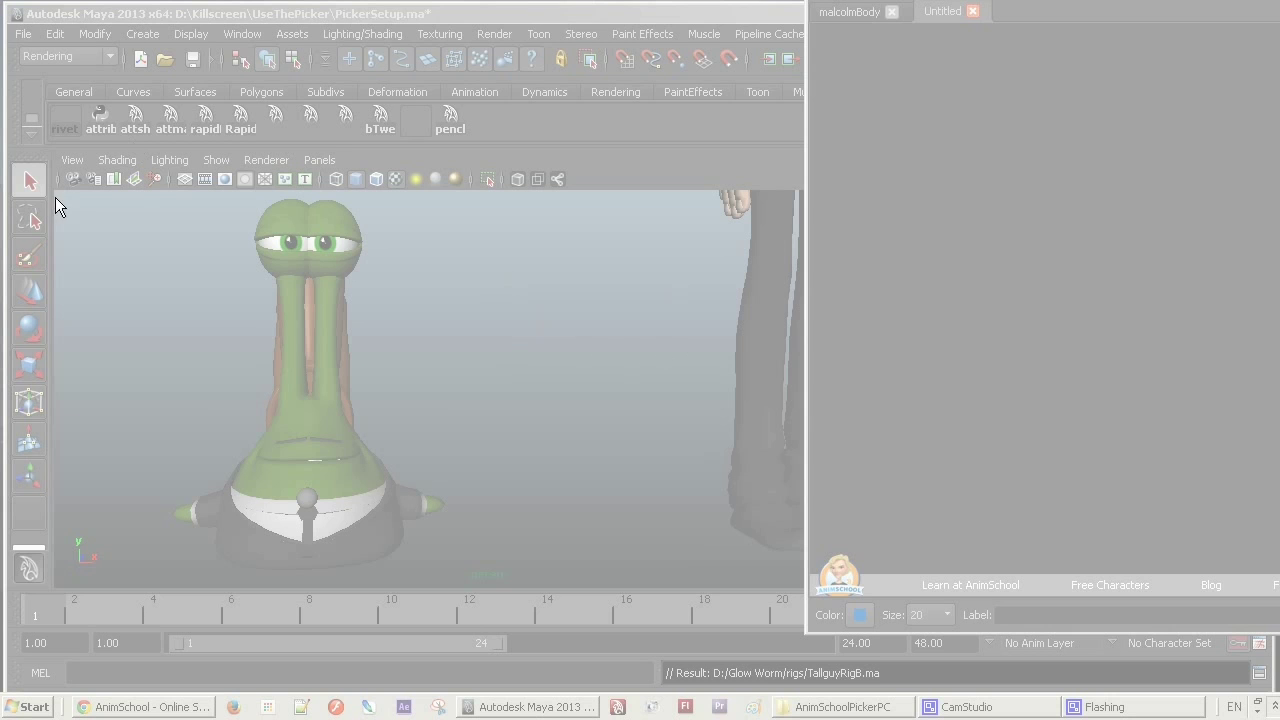
pyautogui.moveTo(57, 192); pyautogui.dragTo(641, 588)
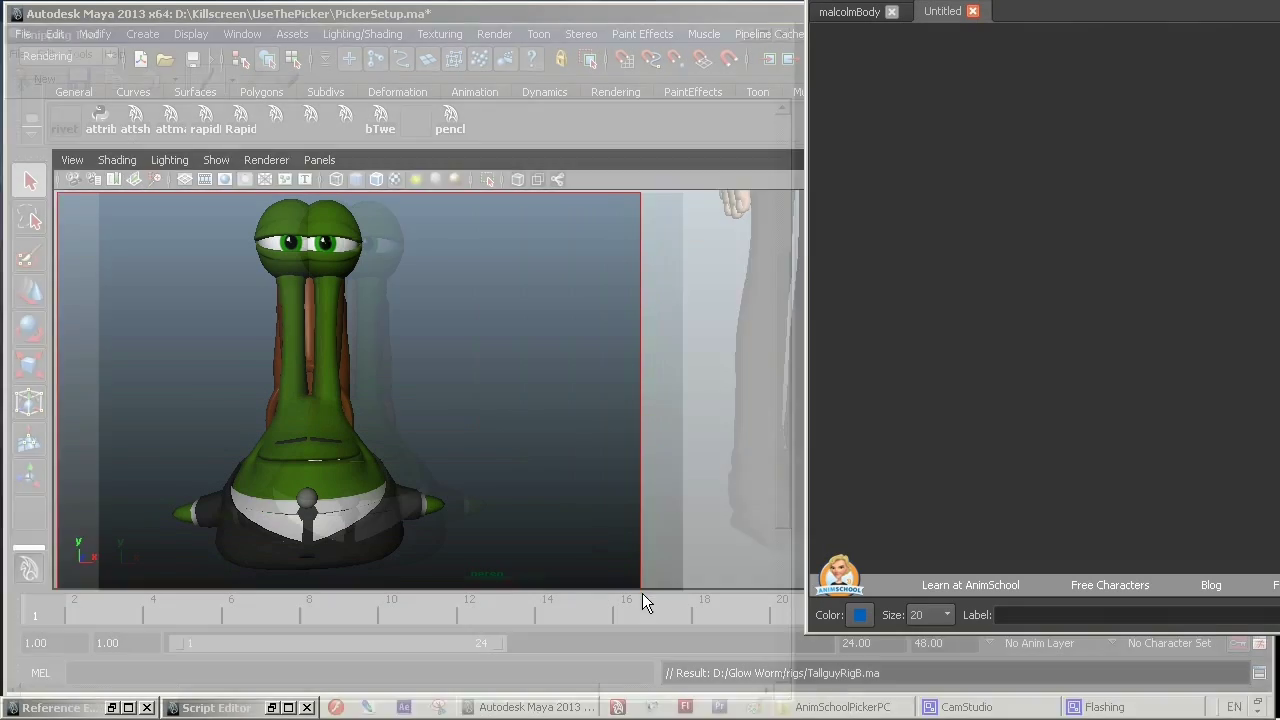
# Save the snip as TallGuy.PNG in the pickers folder, replacing the existing file, and close the Snipping Tool
pyautogui.click(79, 79)
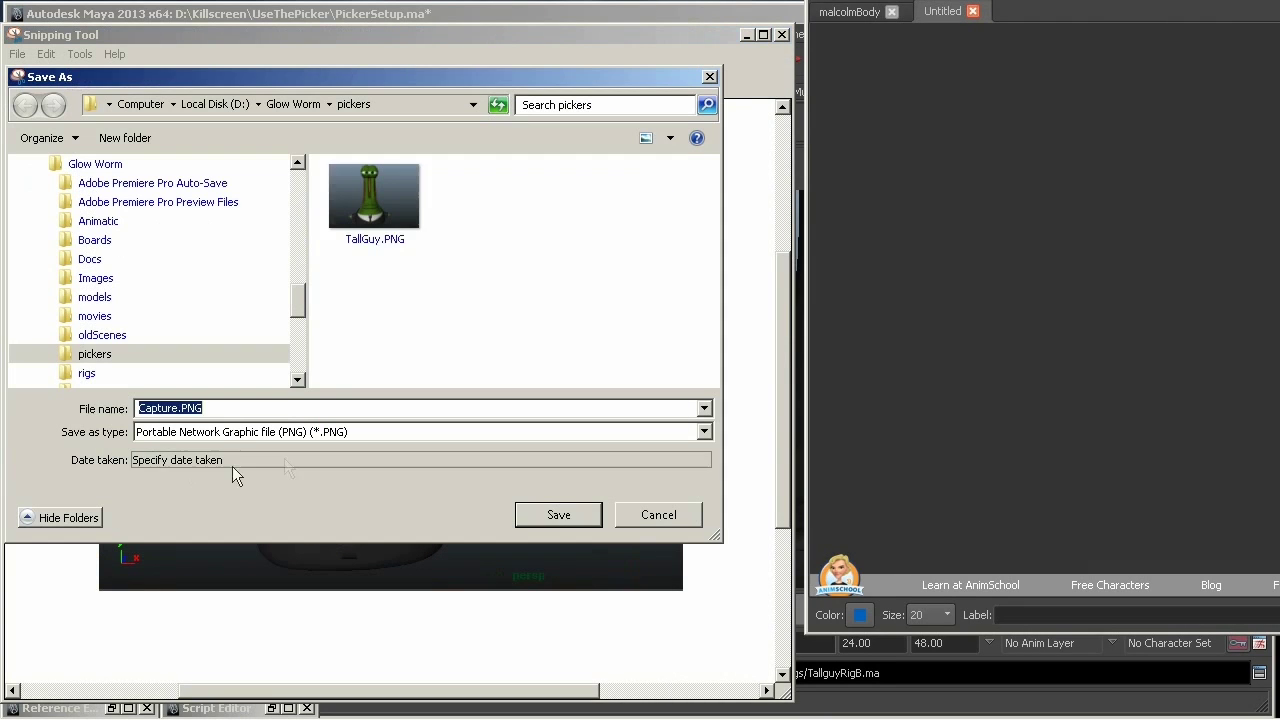
pyautogui.click(377, 174)
pyautogui.click(566, 515)
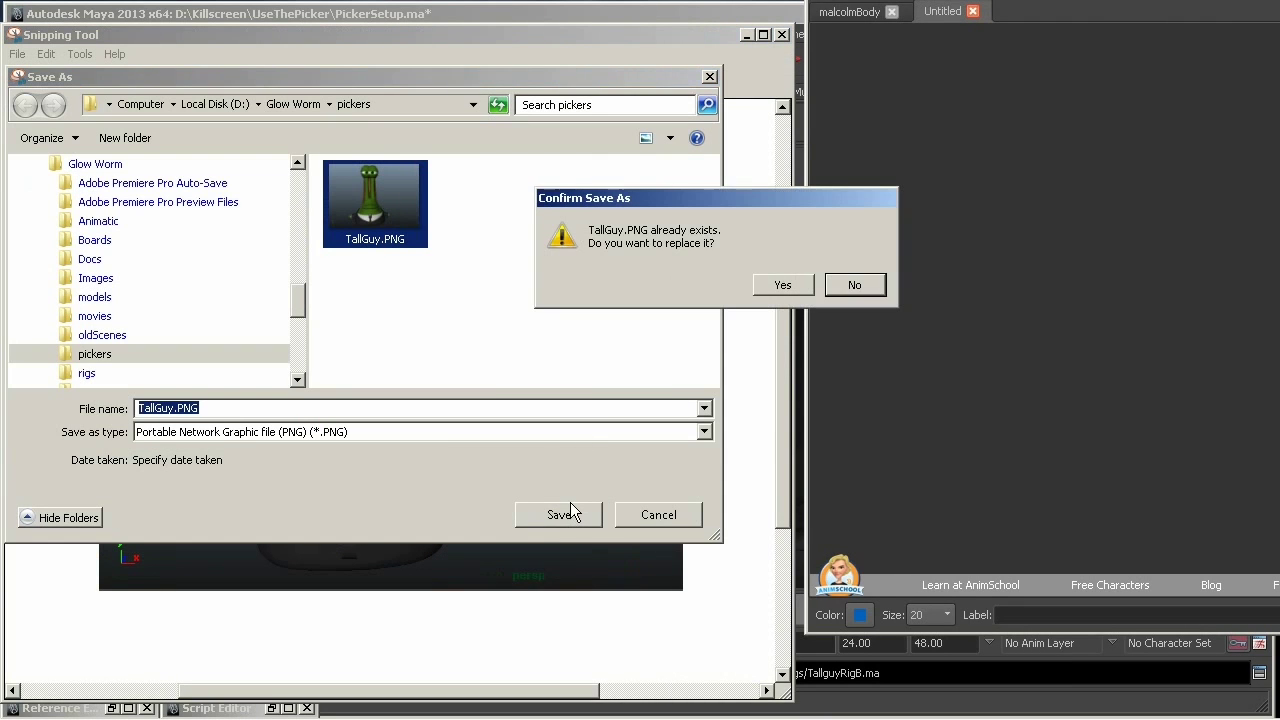
pyautogui.click(770, 284)
pyautogui.click(782, 35)
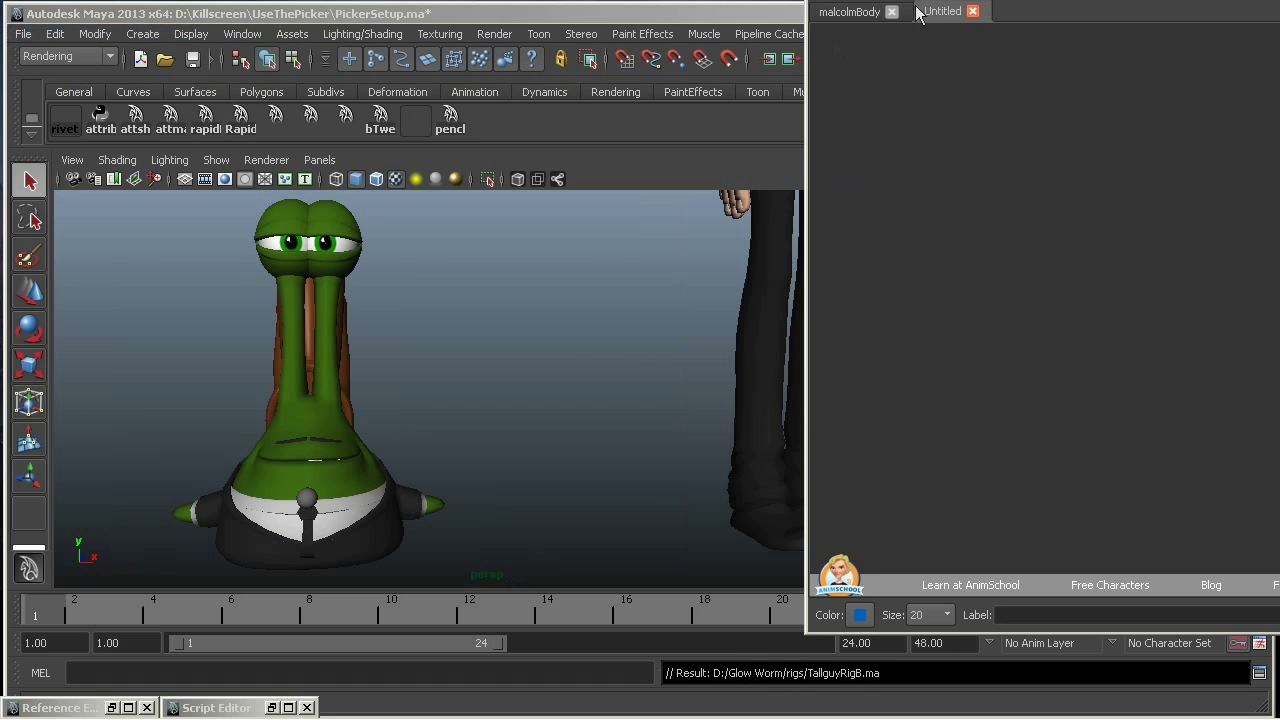
# Set TallGuy.PNG as the untitled picker's background, enlarge the picker window to fit the picture and place it beside the character
pyautogui.moveTo(934, 0); pyautogui.dragTo(440, 62)
pyautogui.click(399, 81)
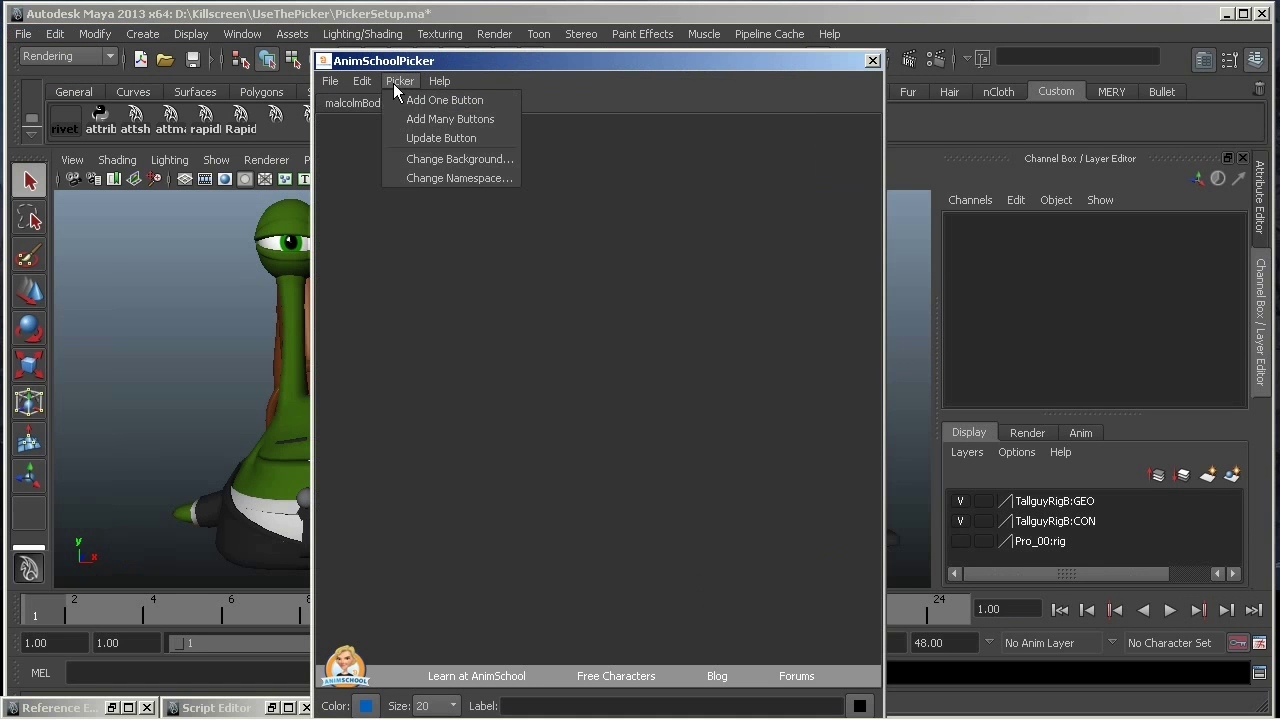
pyautogui.click(478, 160)
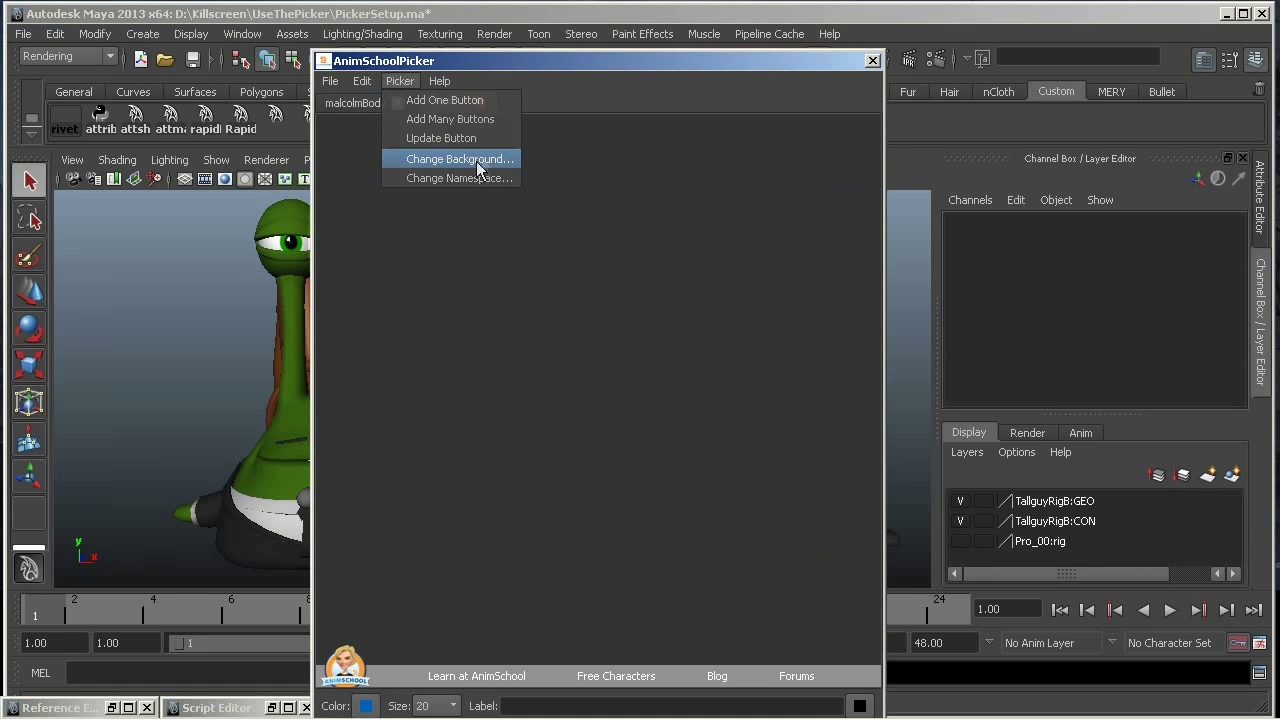
pyautogui.doubleClick(598, 366)
pyautogui.click(611, 245)
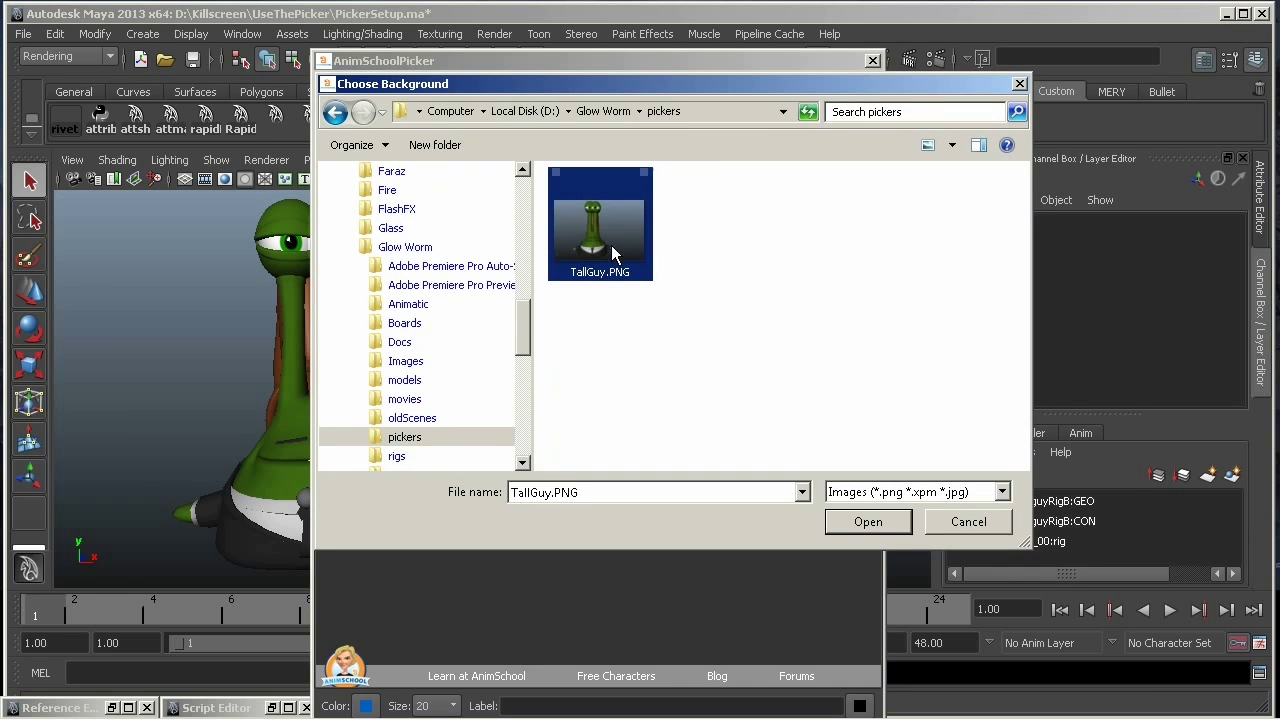
pyautogui.doubleClick(611, 245)
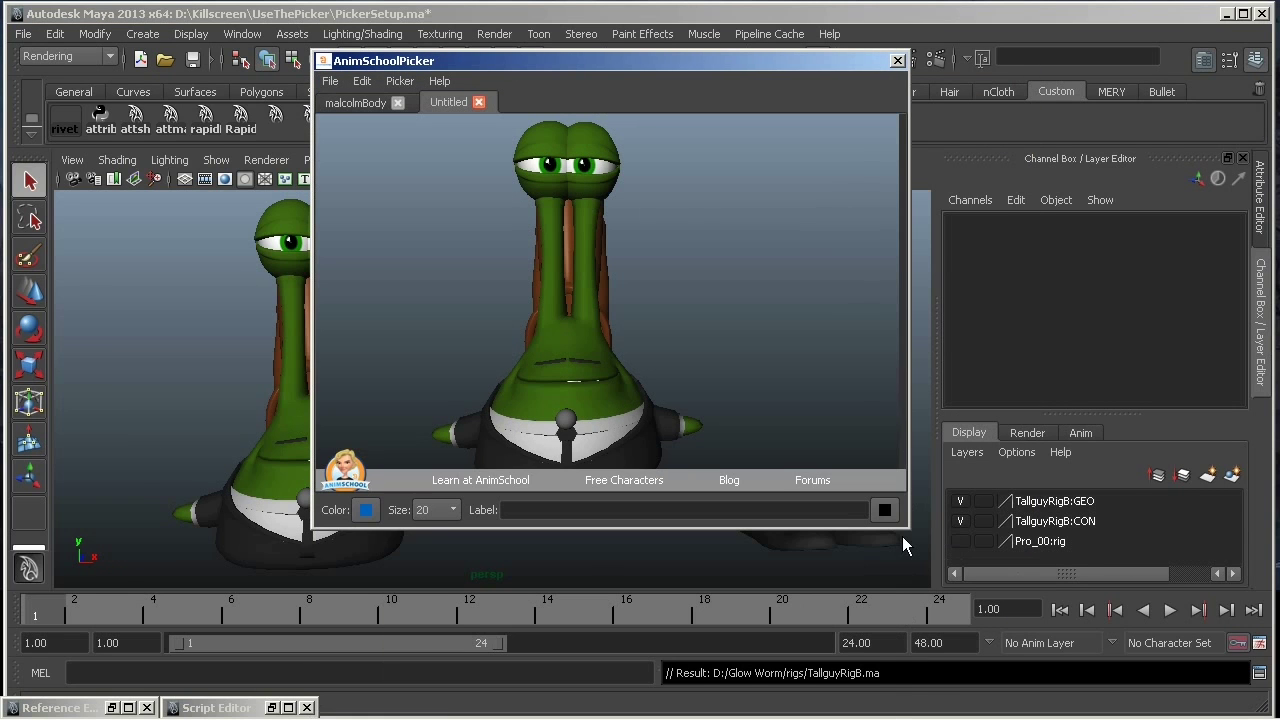
pyautogui.moveTo(905, 531); pyautogui.dragTo(916, 583)
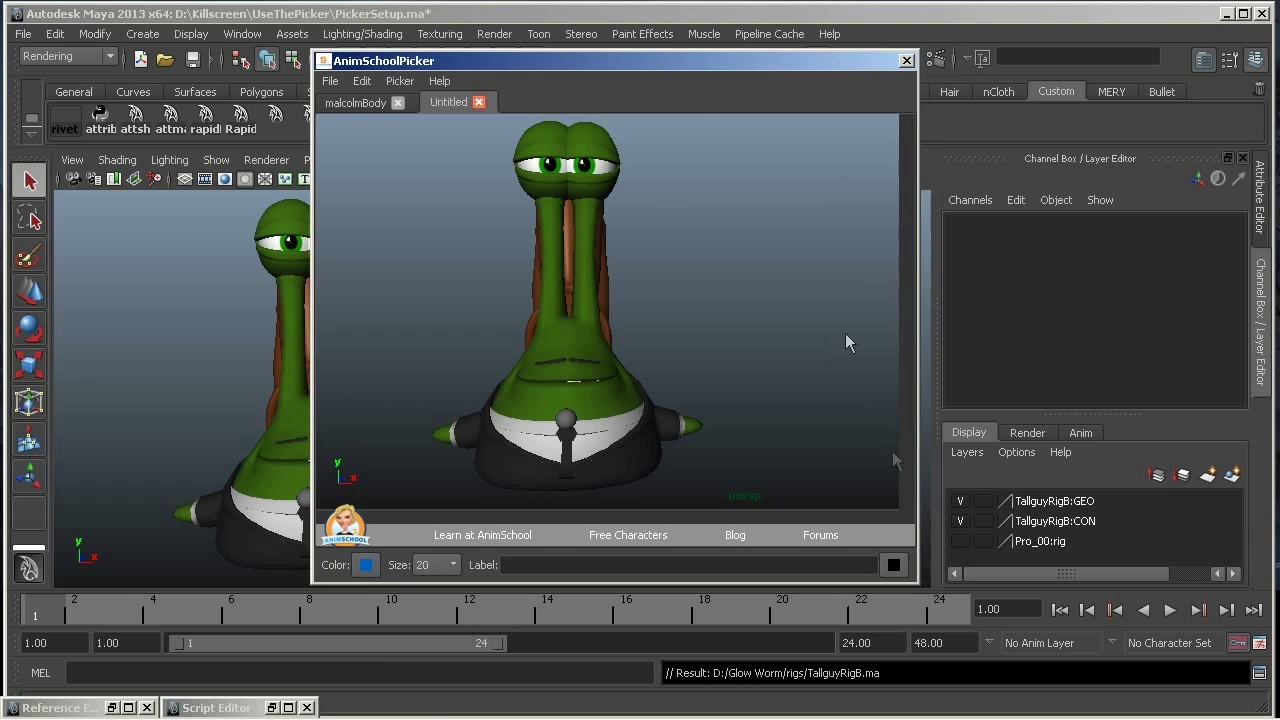
pyautogui.moveTo(661, 59); pyautogui.dragTo(883, 43)
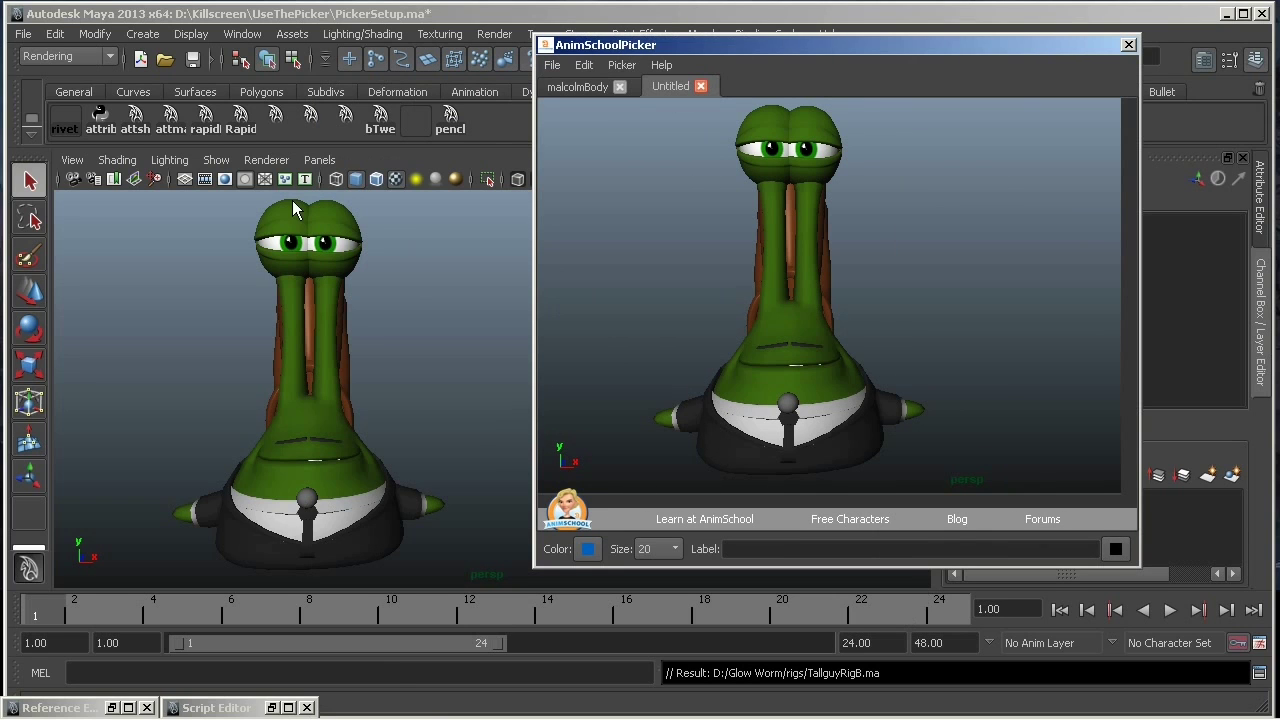
# Show the rig's control curves in the viewport and select the three controls of the character's left eye stalk
pyautogui.click(216, 160)
pyautogui.click(296, 79)
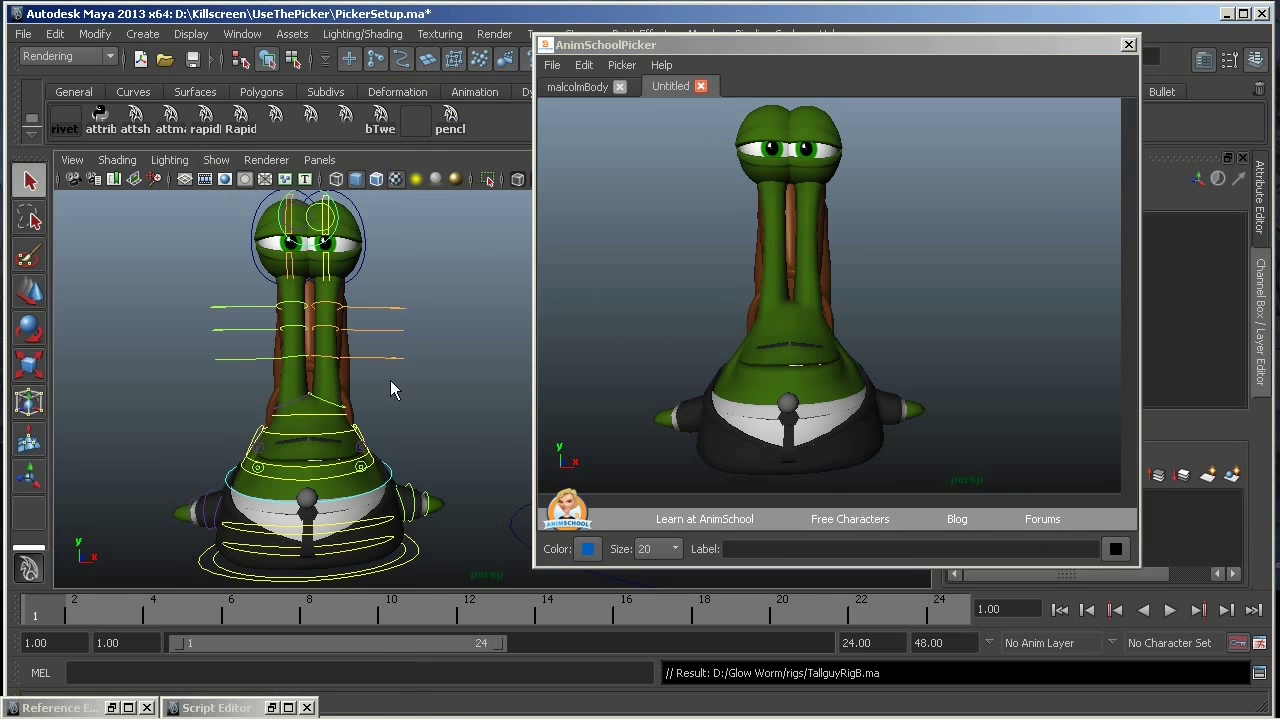
pyautogui.click(396, 310)
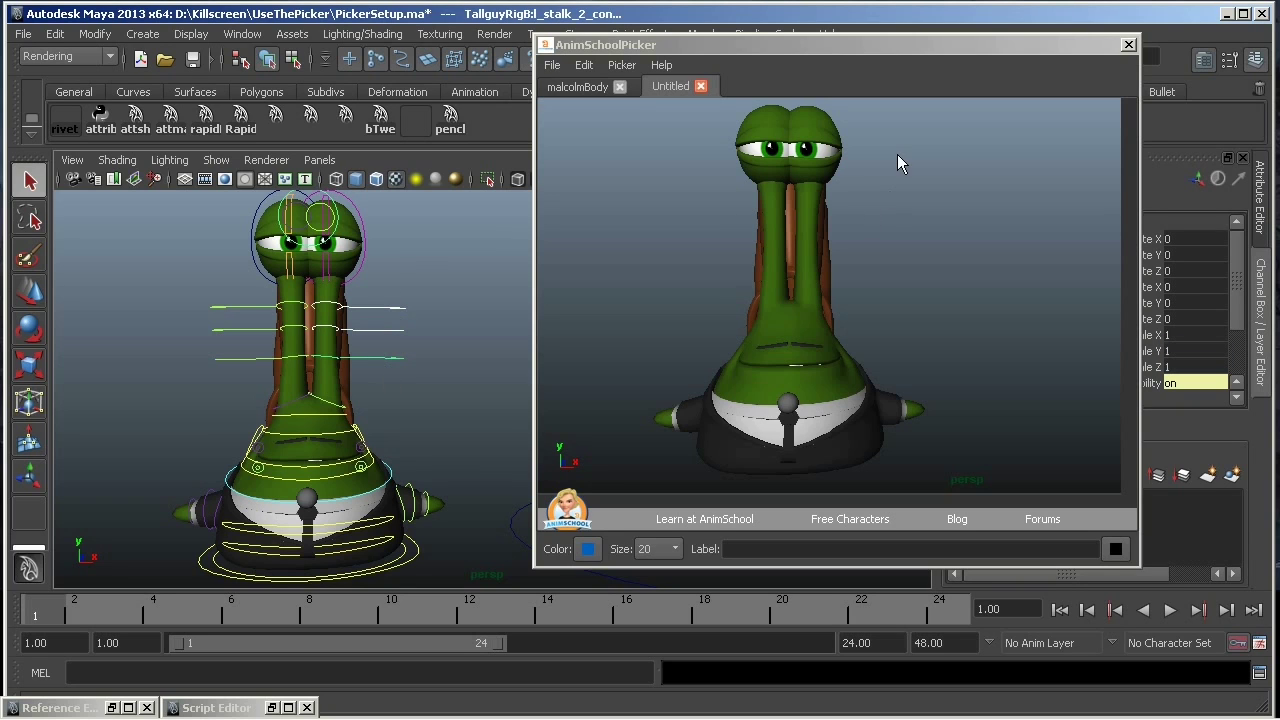
# Add many buttons at once for the selected controls, laying them out as a vertical column along the left eye stalk in the picker
pyautogui.rightClick(822, 204)
pyautogui.click(939, 231)
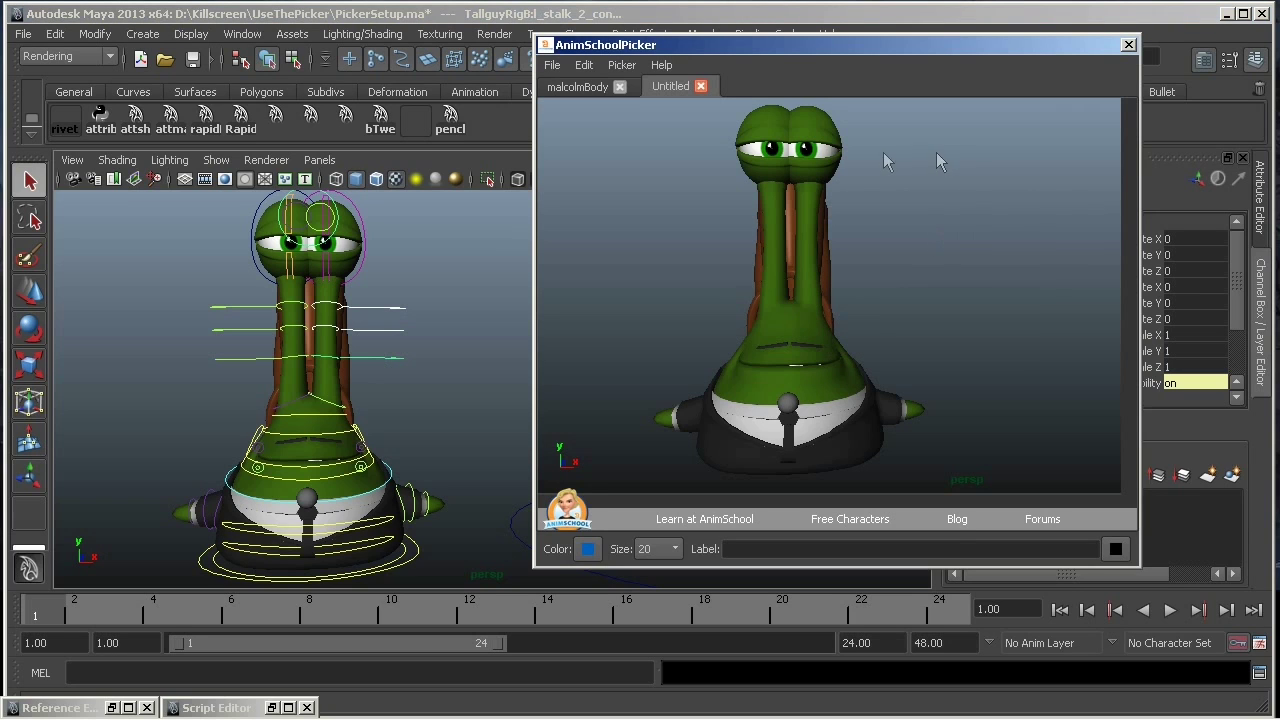
pyautogui.moveTo(816, 203); pyautogui.dragTo(820, 337)
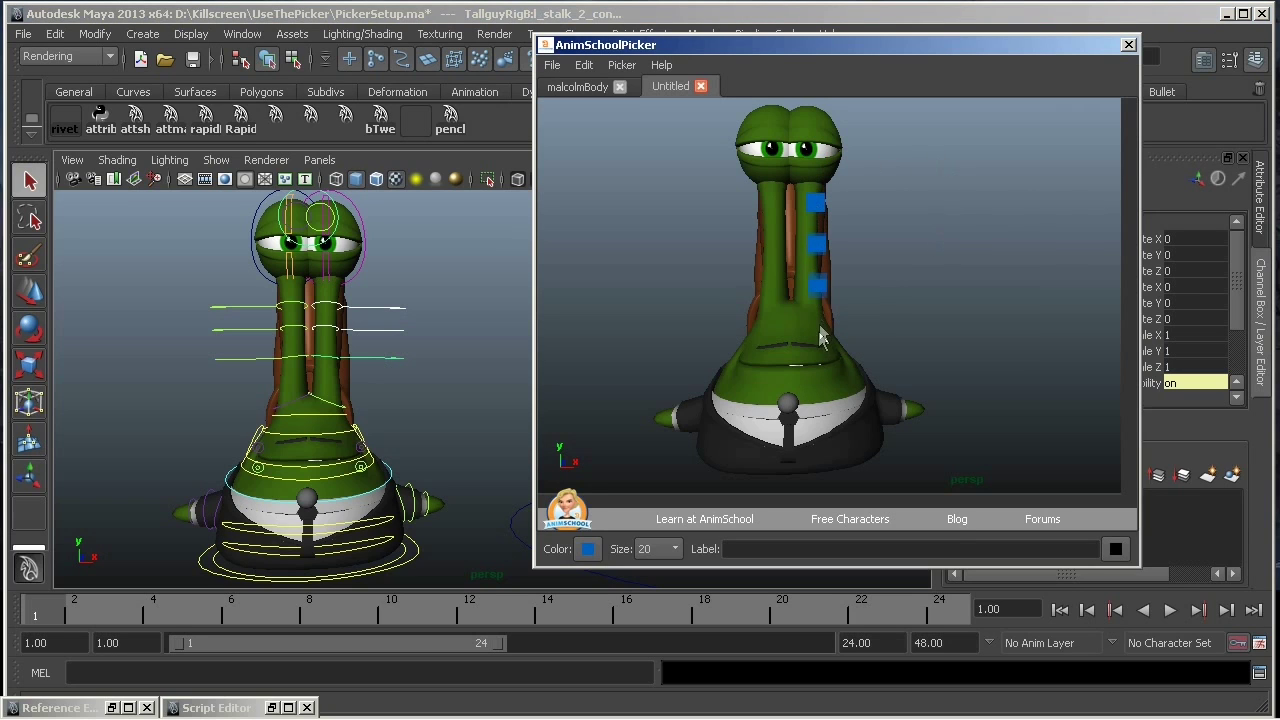
pyautogui.click(826, 330)
pyautogui.moveTo(855, 187); pyautogui.dragTo(744, 330)
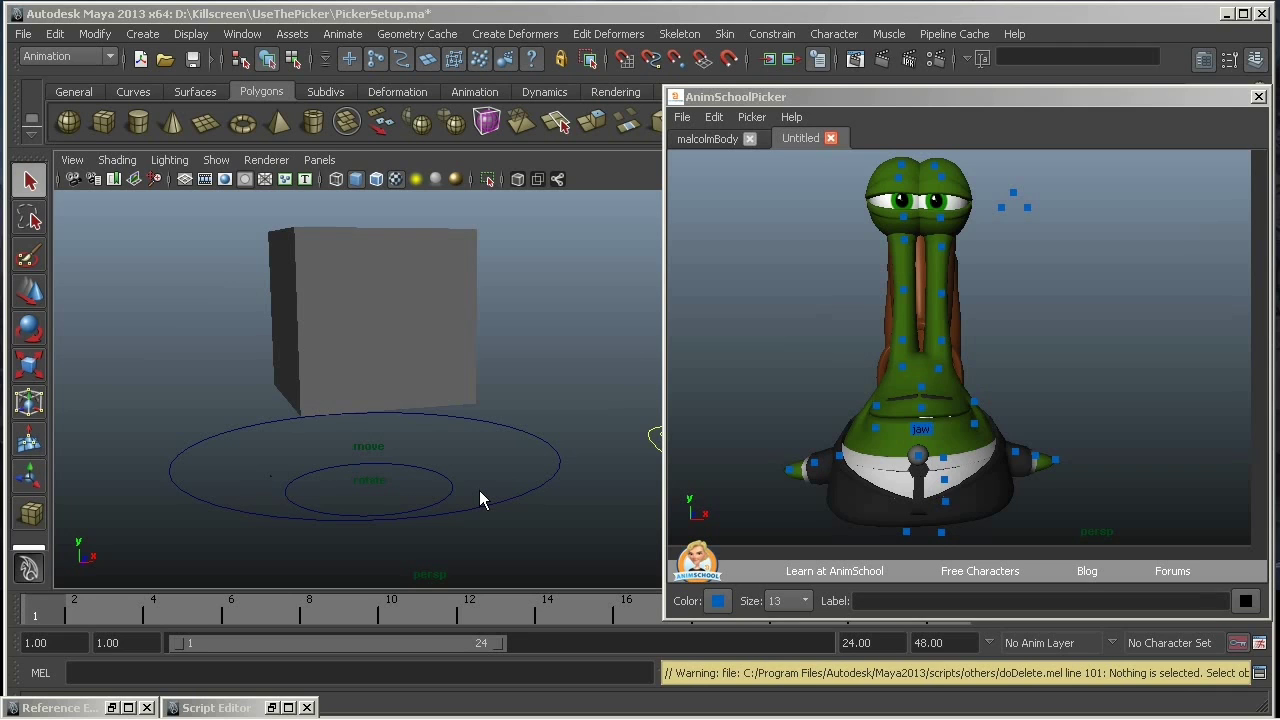
# Try out the cube's separate move and rotate control circles and undo the test rotation
pyautogui.moveTo(479, 490); pyautogui.dragTo(517, 537)
pyautogui.press('w')
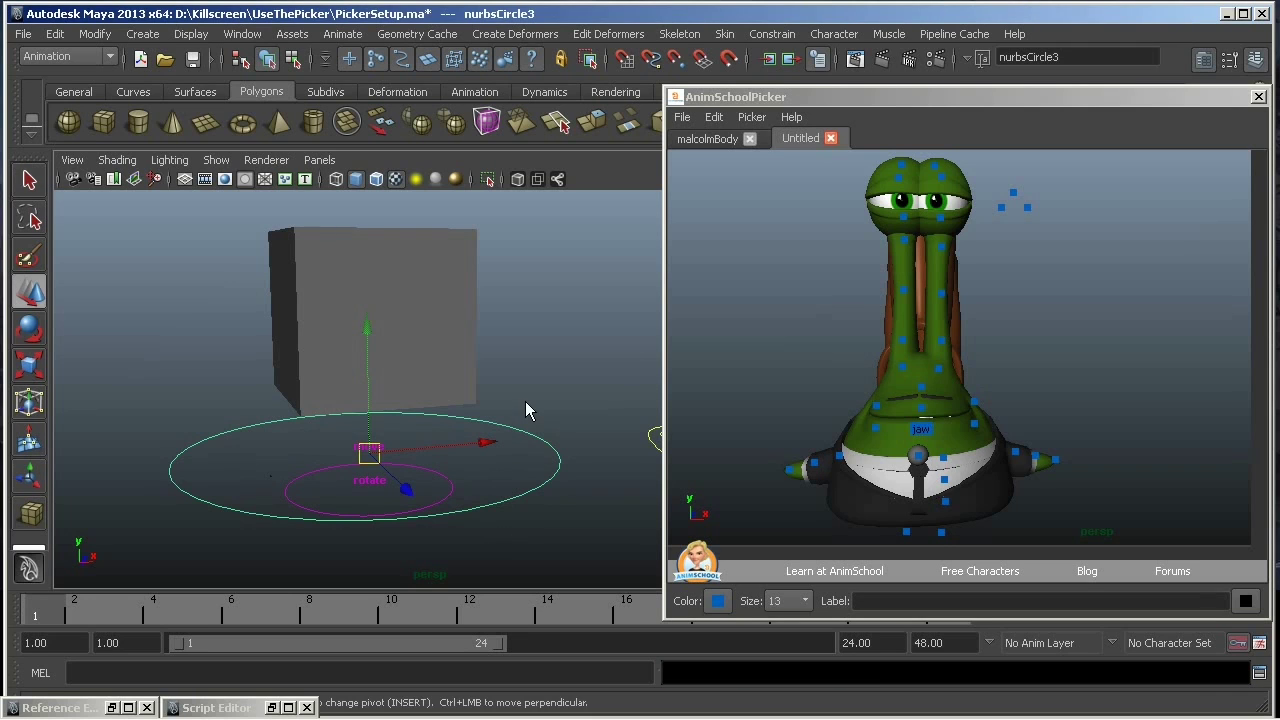
pyautogui.press('q')
pyautogui.press('e')
pyautogui.moveTo(429, 482); pyautogui.dragTo(435, 522)
pyautogui.hotkey('ctrl', 'z')
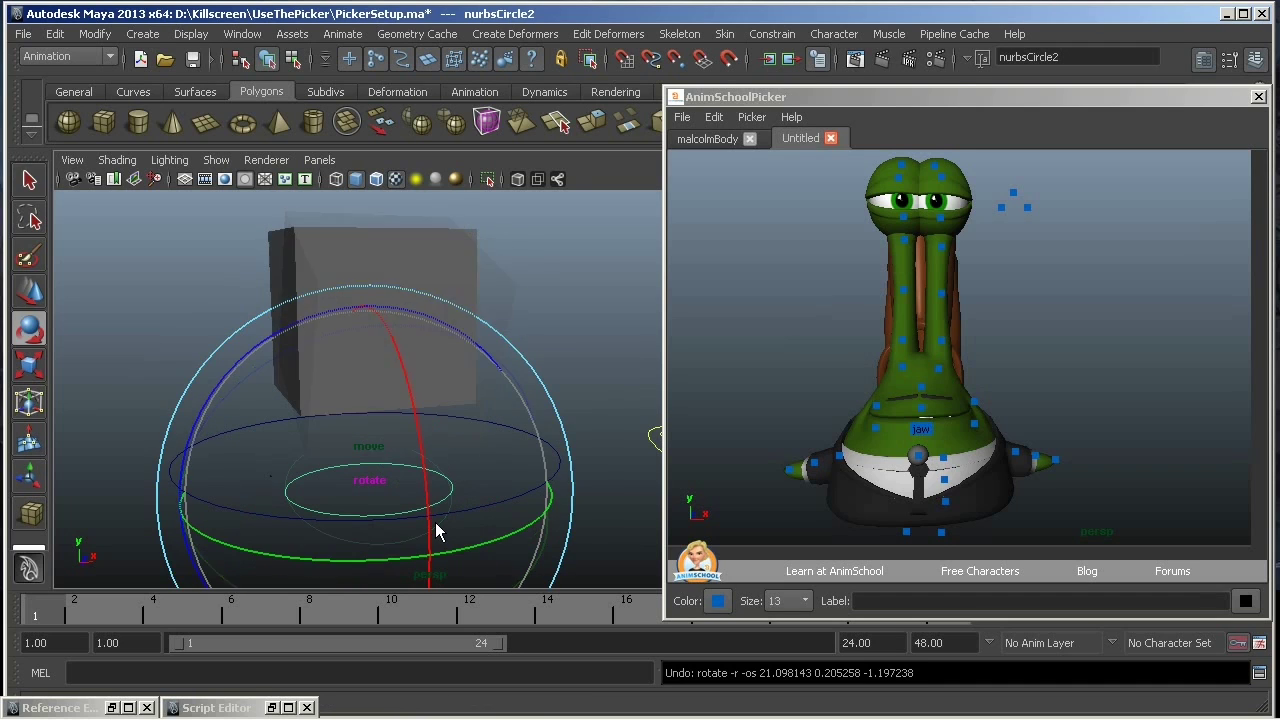
pyautogui.press('q')
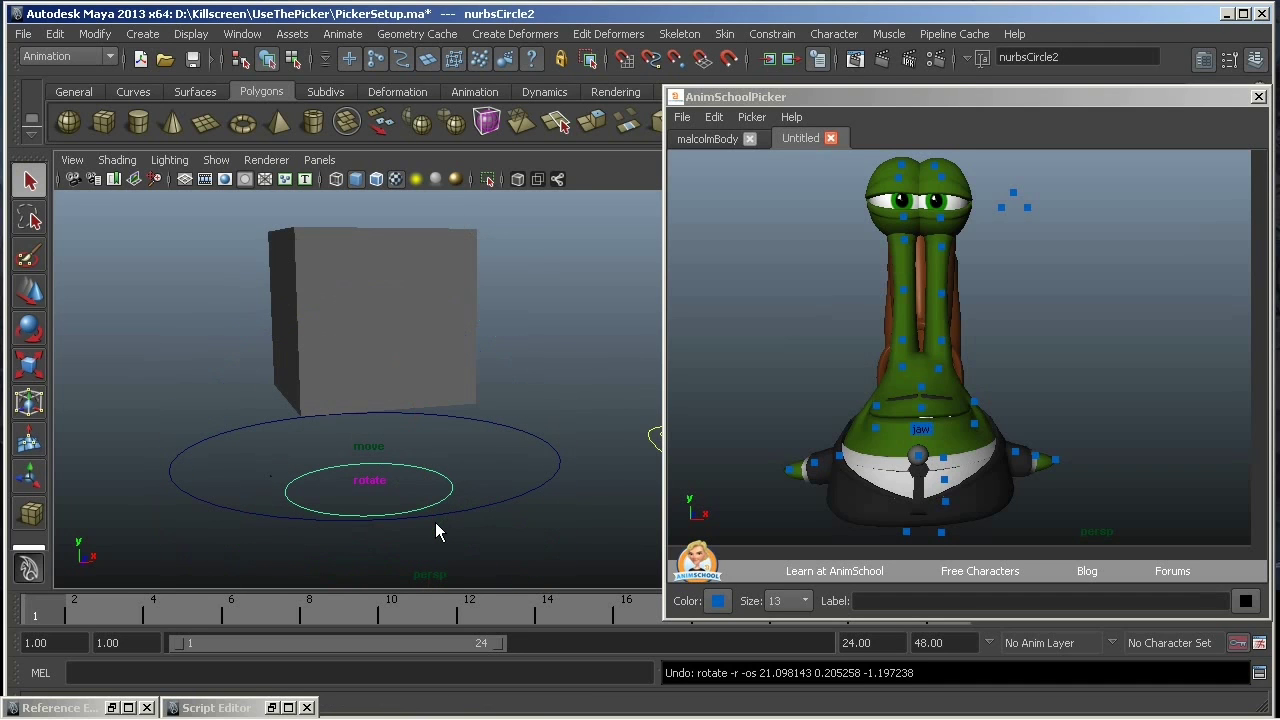
# Select both the move and rotate control circles below the cube and add one picker button for them to the upper left of the character
pyautogui.moveTo(490, 449); pyautogui.dragTo(441, 540)
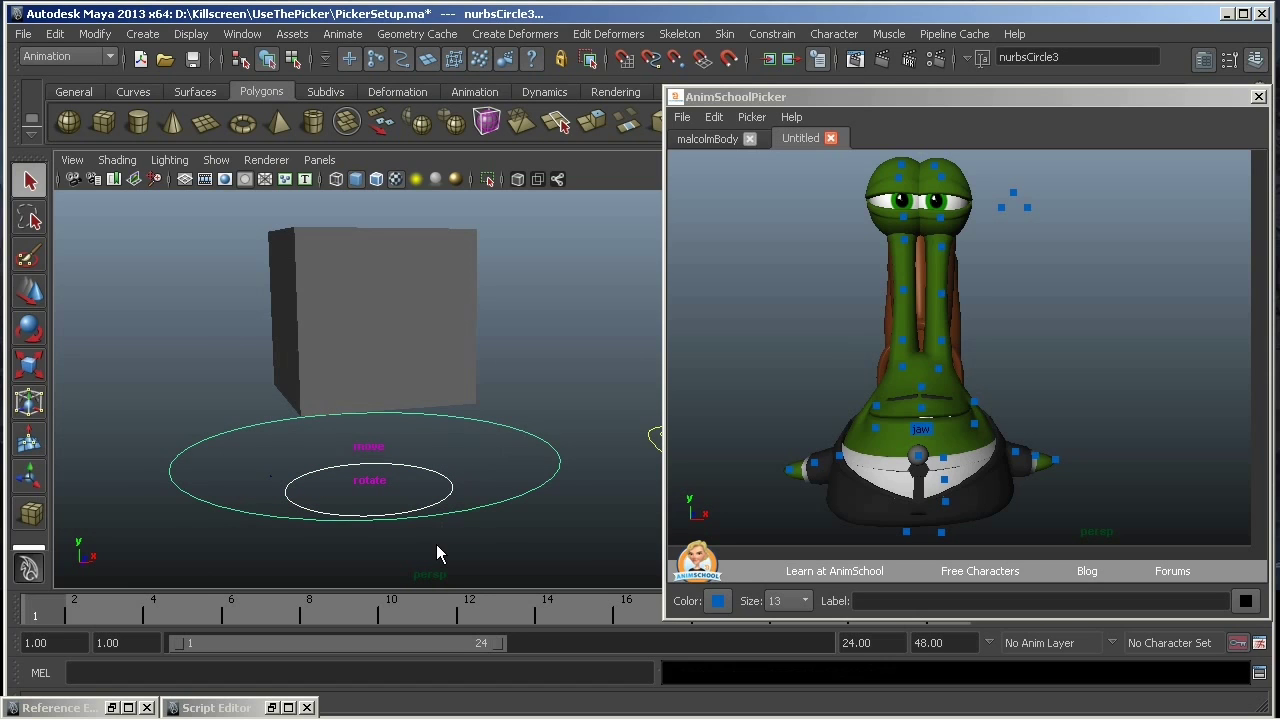
pyautogui.rightClick(743, 287)
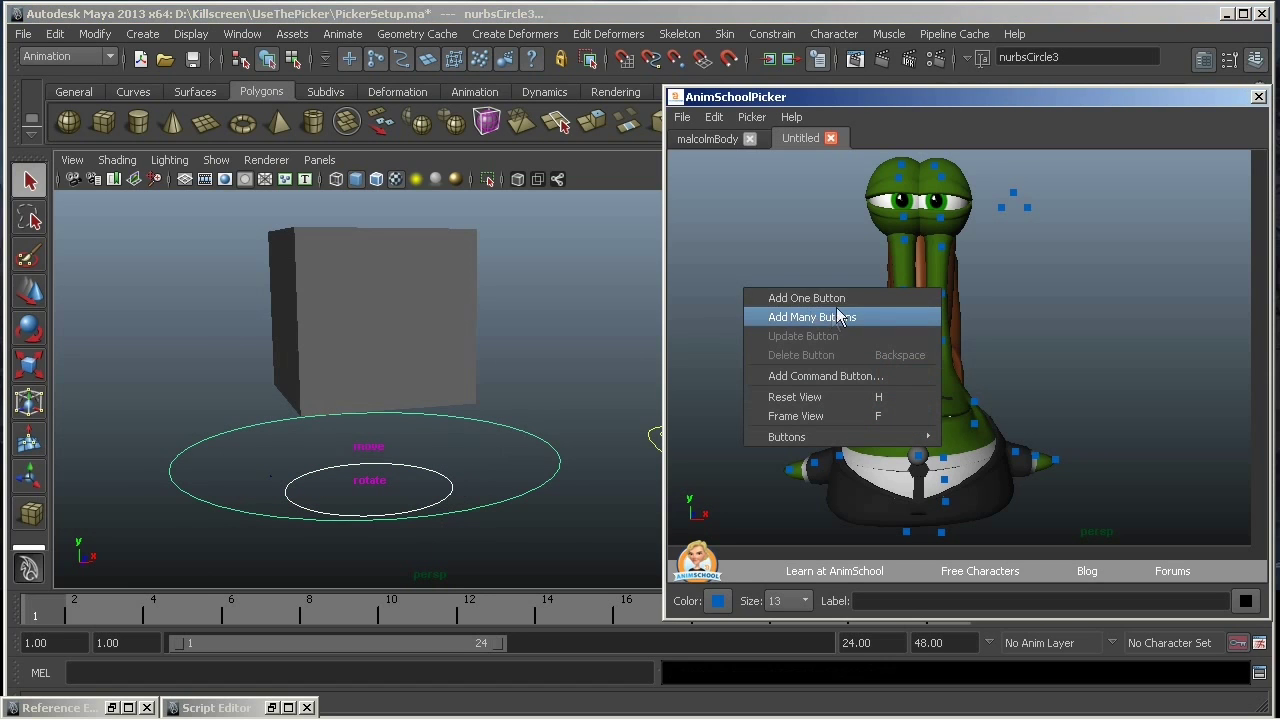
pyautogui.click(843, 298)
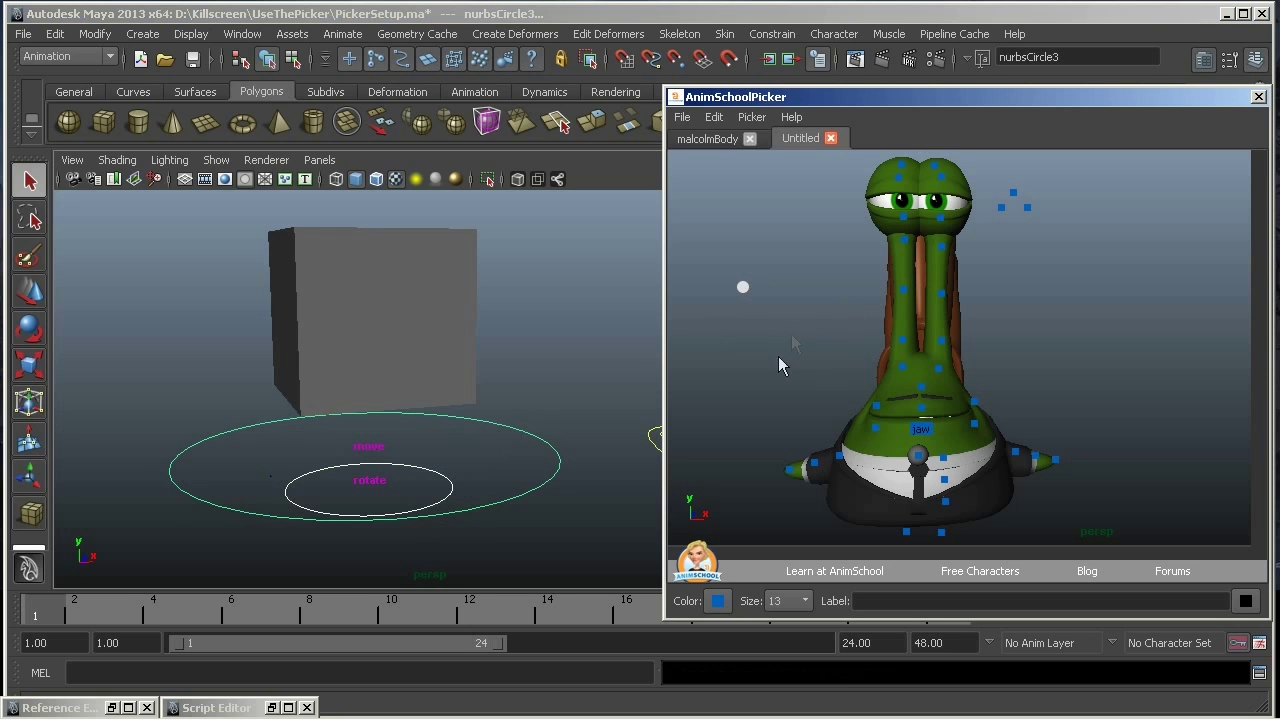
# Try moving and rotating the cube with both control circles selected, and undo both test transforms
pyautogui.press('w')
pyautogui.moveTo(441, 447); pyautogui.dragTo(463, 430, button='middle')
pyautogui.press('e')
pyautogui.moveTo(463, 430); pyautogui.dragTo(340, 459, button='middle')
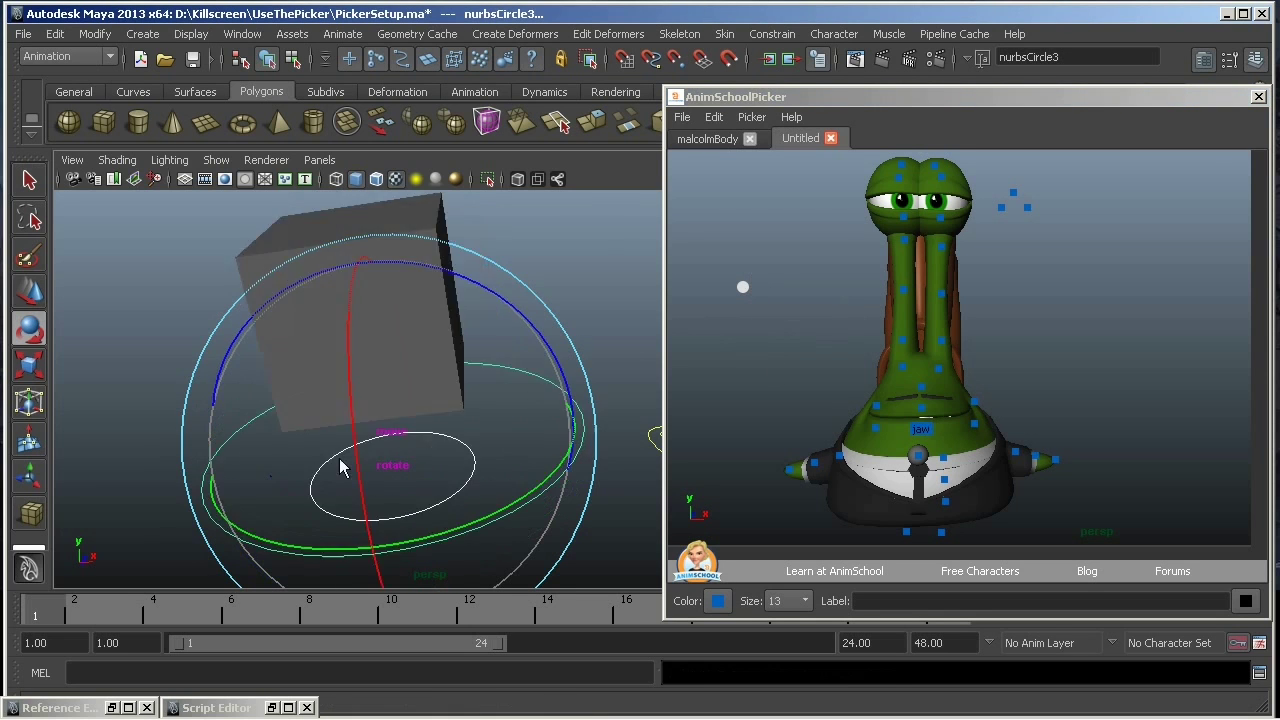
pyautogui.hotkey('ctrl', 'z')
pyautogui.hotkey('ctrl', 'z')
pyautogui.press('q')
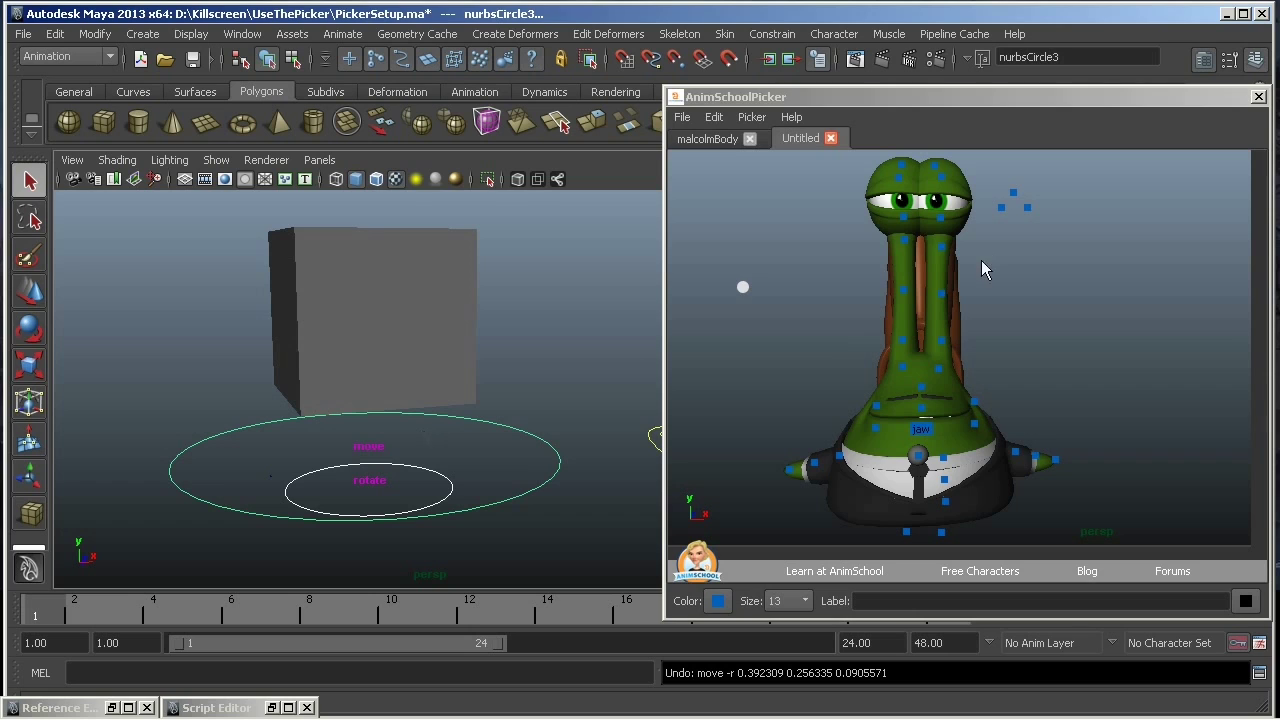
# Select the character's control buttons across the picker and add one combined button for them in the empty area beside the eye stalks
pyautogui.moveTo(976, 246); pyautogui.dragTo(922, 362)
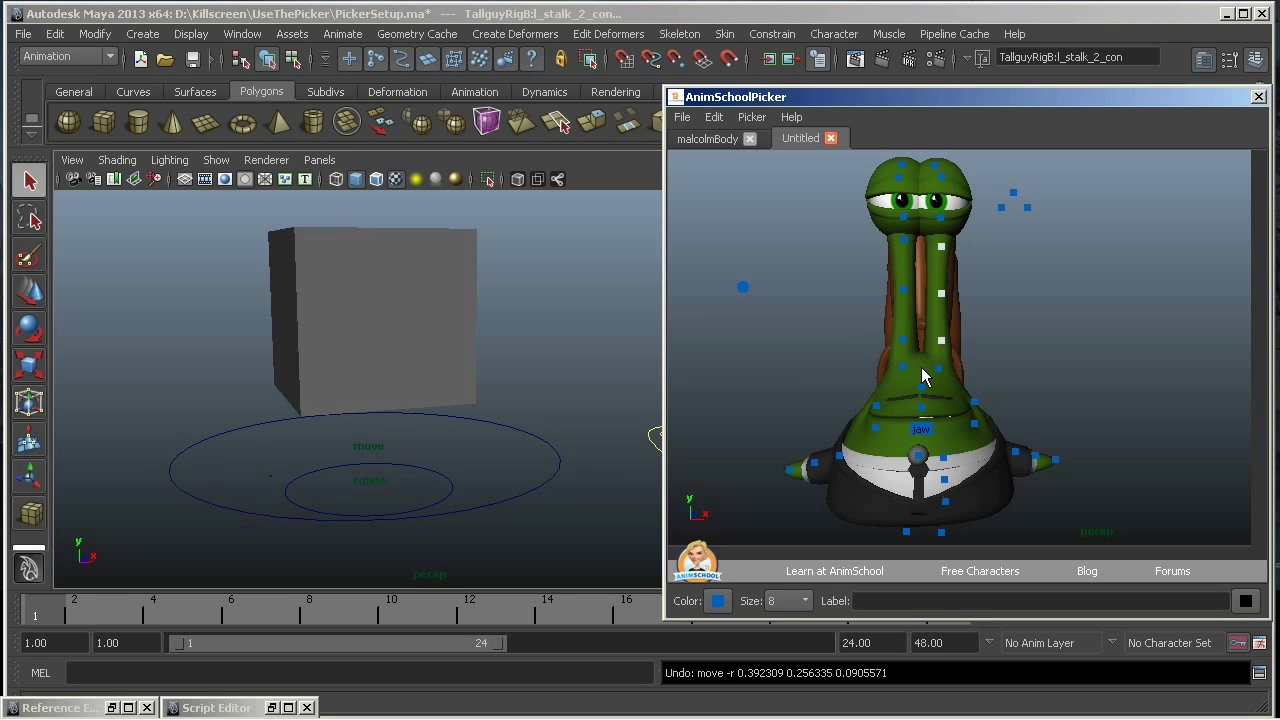
pyautogui.moveTo(812, 170); pyautogui.dragTo(1064, 536)
pyautogui.keyDown('shift'); pyautogui.click(791, 469); pyautogui.keyUp('shift')
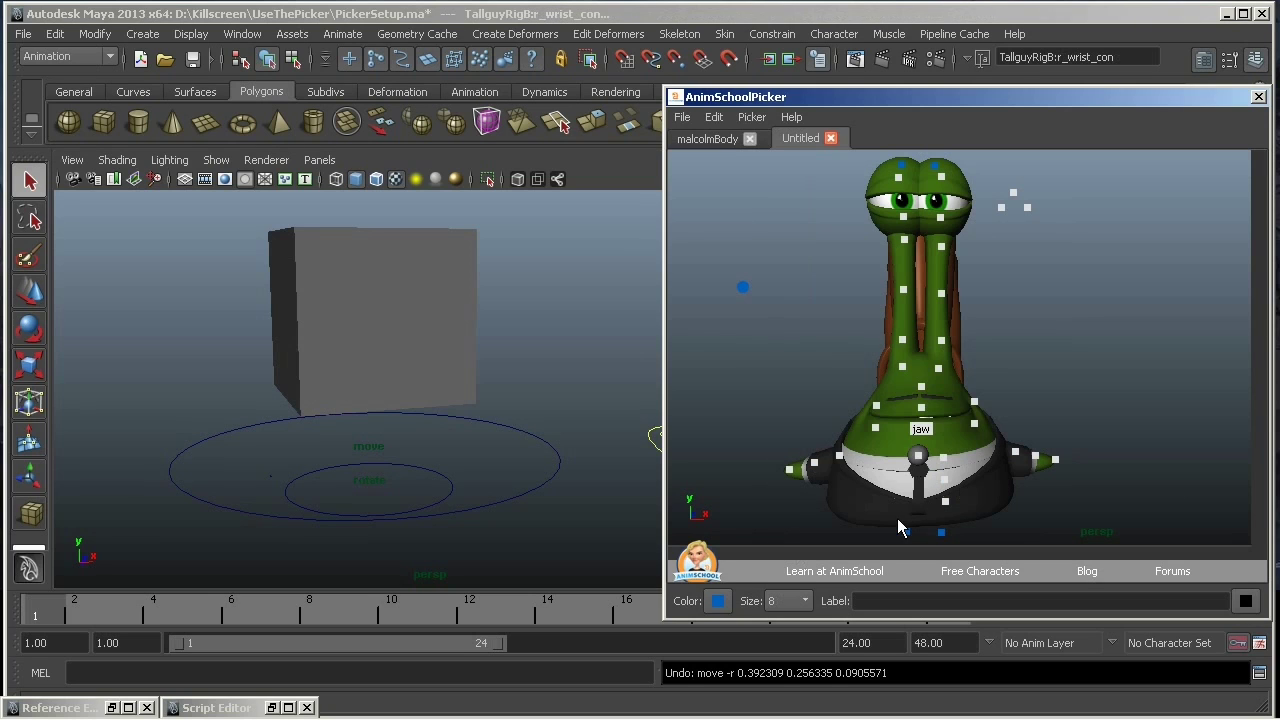
pyautogui.keyDown('shift'); pyautogui.moveTo(897, 518); pyautogui.dragTo(958, 552); pyautogui.keyUp('shift')
pyautogui.rightClick(1057, 299)
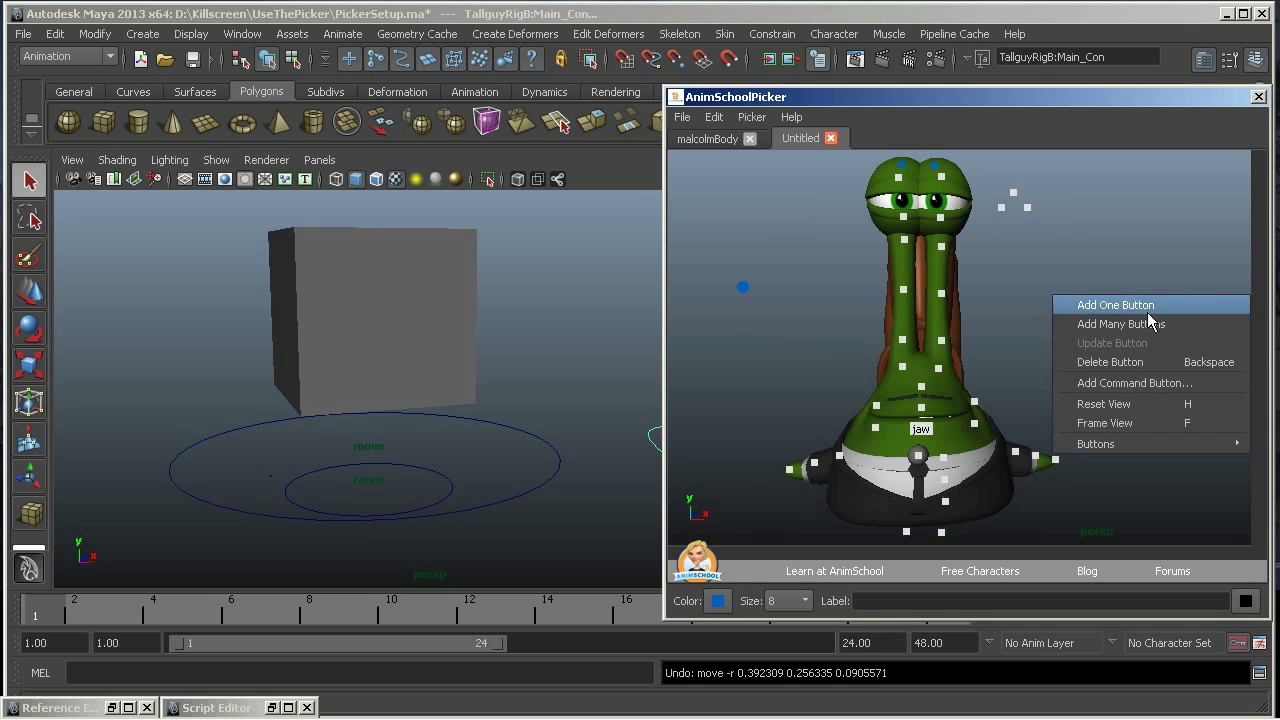
pyautogui.click(1146, 305)
pyautogui.click(1055, 330)
pyautogui.click(1053, 294)
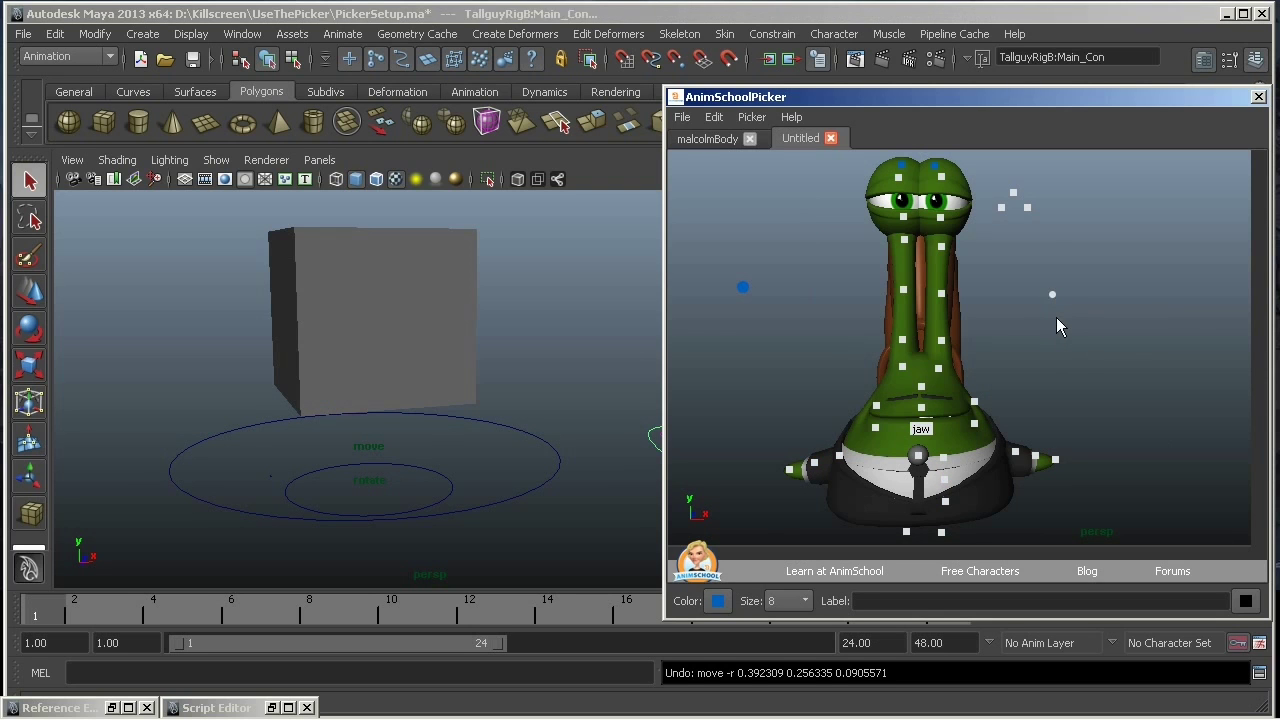
pyautogui.click(1056, 317)
# Select individual controls of the left eye stalk from the picker and frame the snail character in the viewport
pyautogui.moveTo(1052, 294); pyautogui.dragTo(937, 258, button='middle')
pyautogui.click(941, 247)
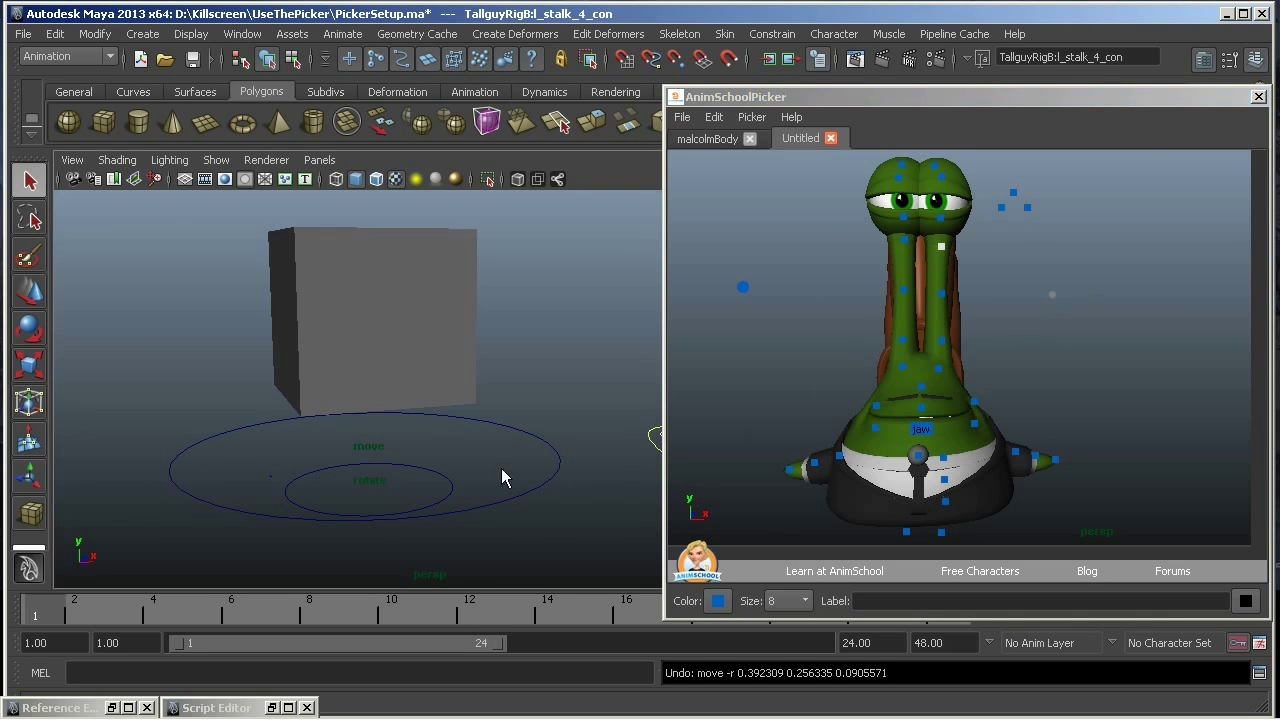
pyautogui.press('f')
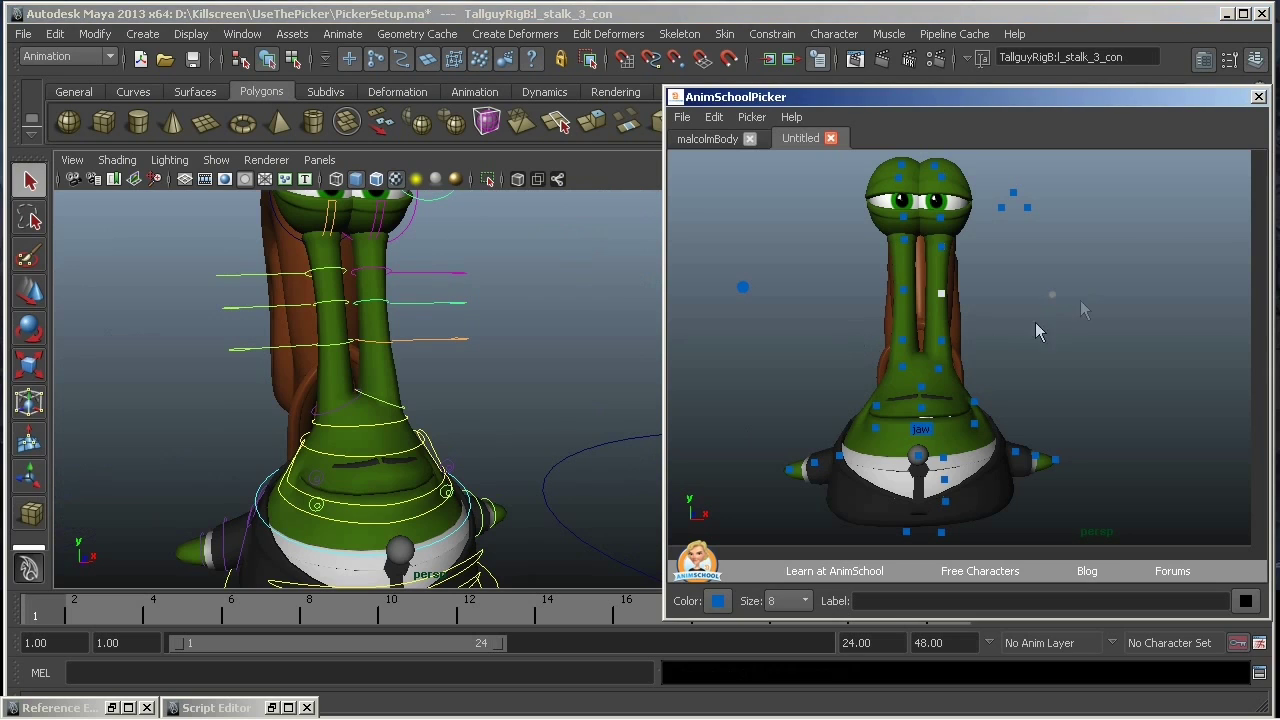
# Select the whole rig with the combined button and recolour all of its picker buttons green
pyautogui.click(1052, 294)
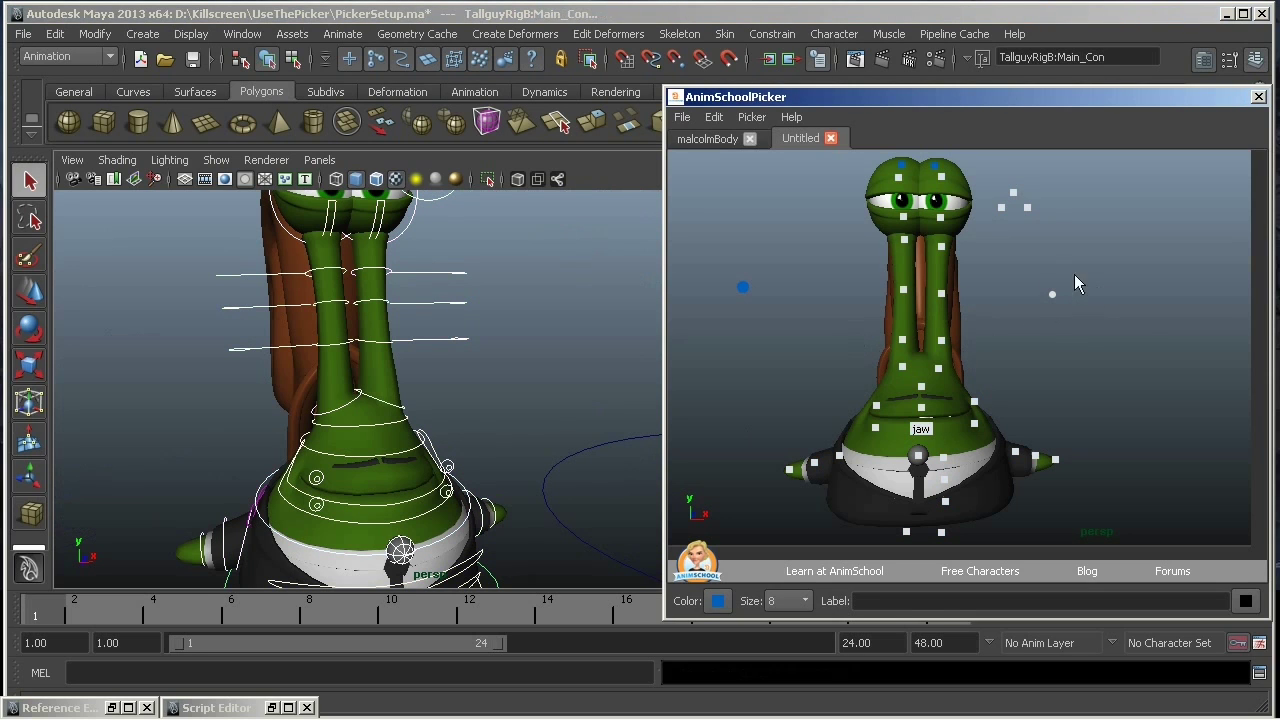
pyautogui.click(718, 600)
pyautogui.click(663, 575)
pyautogui.click(800, 400)
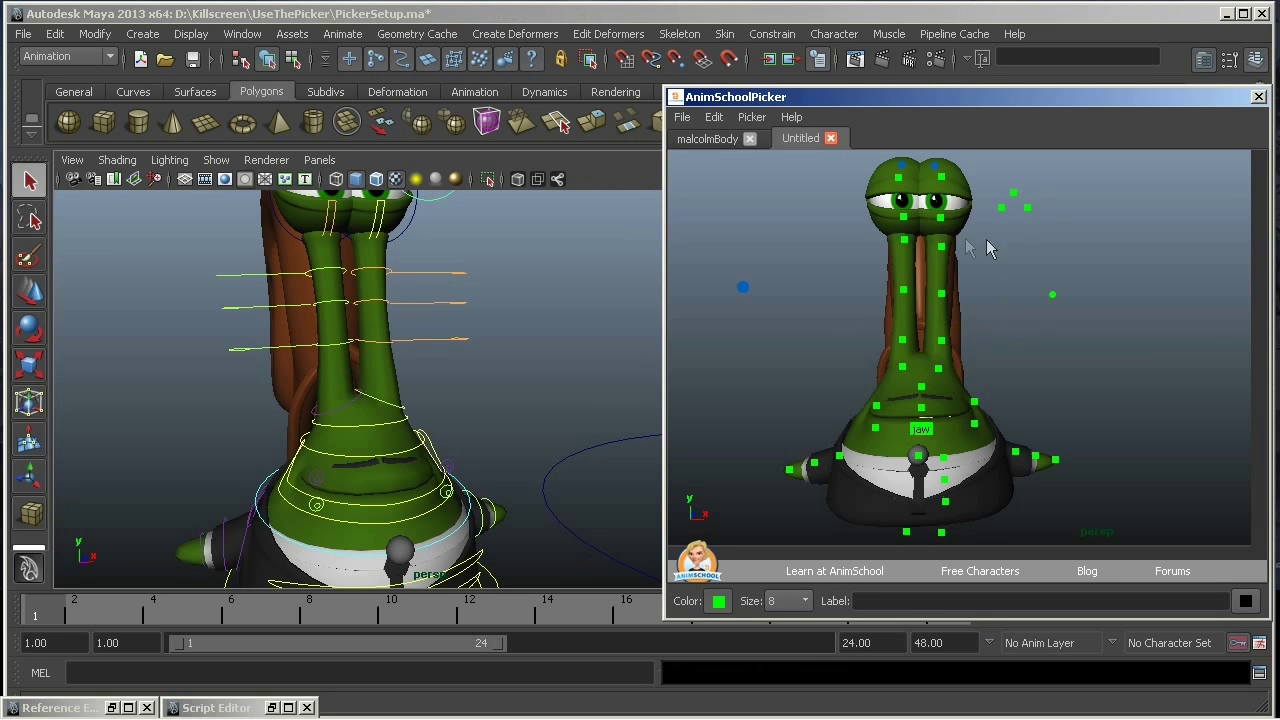
# Recolour the three buttons along the character's left eye stalk yellow
pyautogui.moveTo(965, 248); pyautogui.dragTo(934, 386)
pyautogui.click(718, 600)
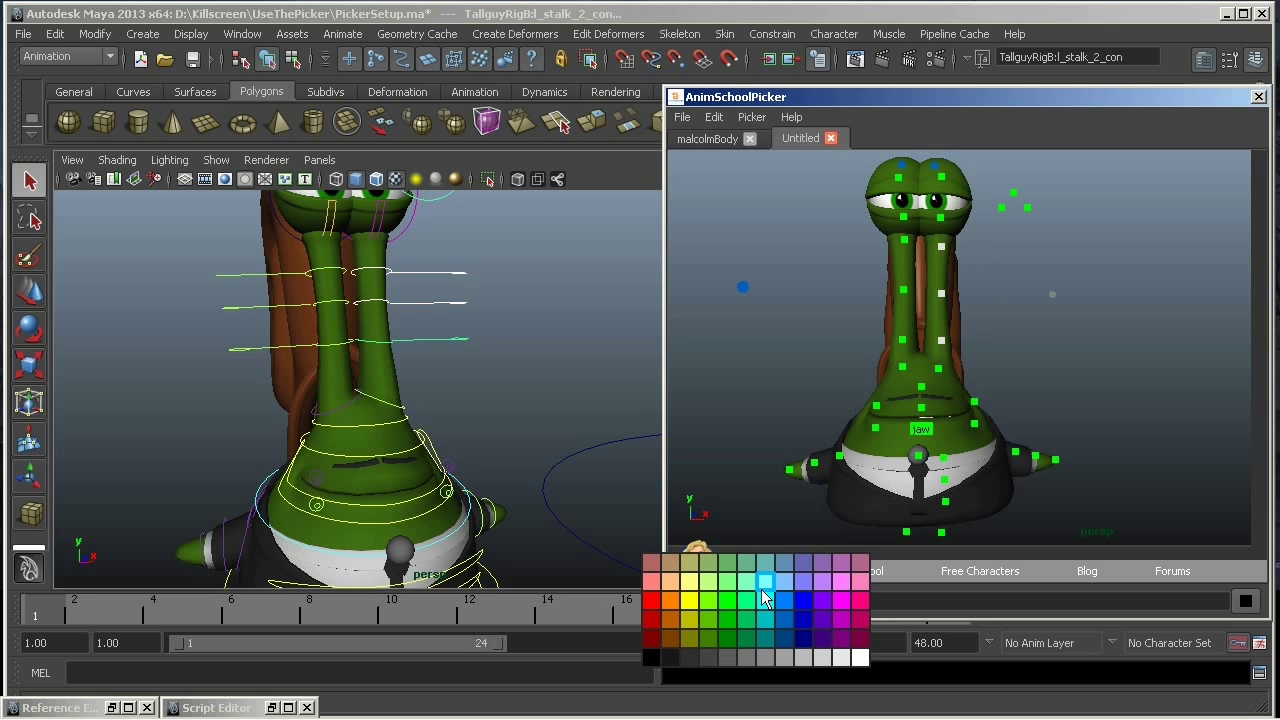
pyautogui.moveTo(962, 247); pyautogui.dragTo(935, 350)
pyautogui.click(718, 600)
pyautogui.click(688, 600)
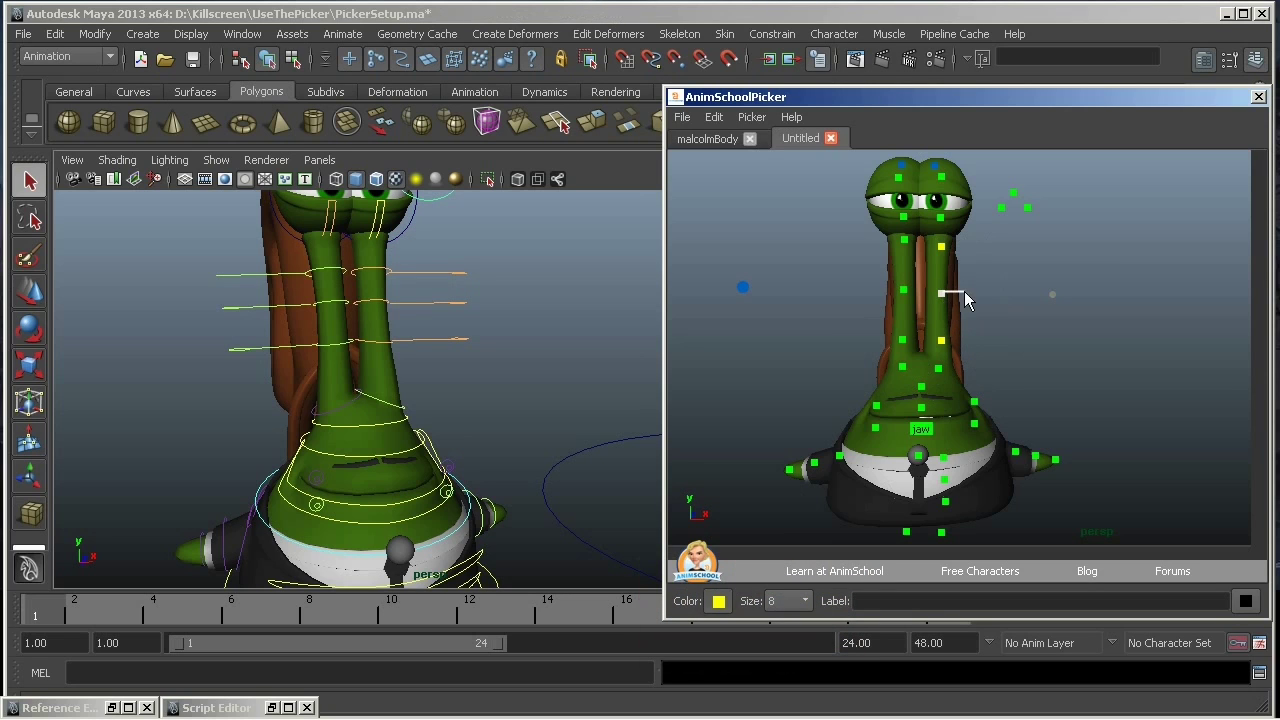
# Select the middle yellow button on the left eye stalk for editing and move it slightly upward
pyautogui.moveTo(964, 291); pyautogui.dragTo(943, 290)
pyautogui.click(971, 290)
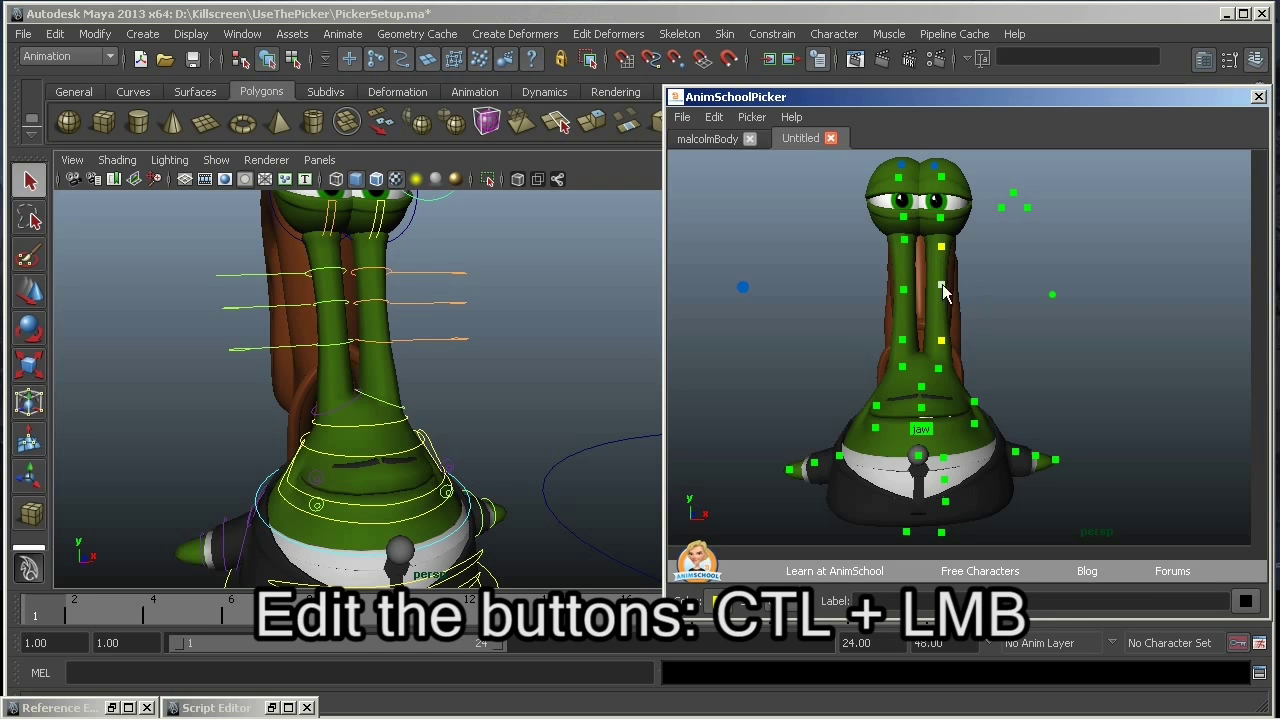
pyautogui.moveTo(943, 295)
pyautogui.keyDown('ctrl'); pyautogui.mouseDown()
pyautogui.moveTo(957, 297)
pyautogui.moveTo(940, 291)
pyautogui.mouseUp(); pyautogui.keyUp('ctrl')
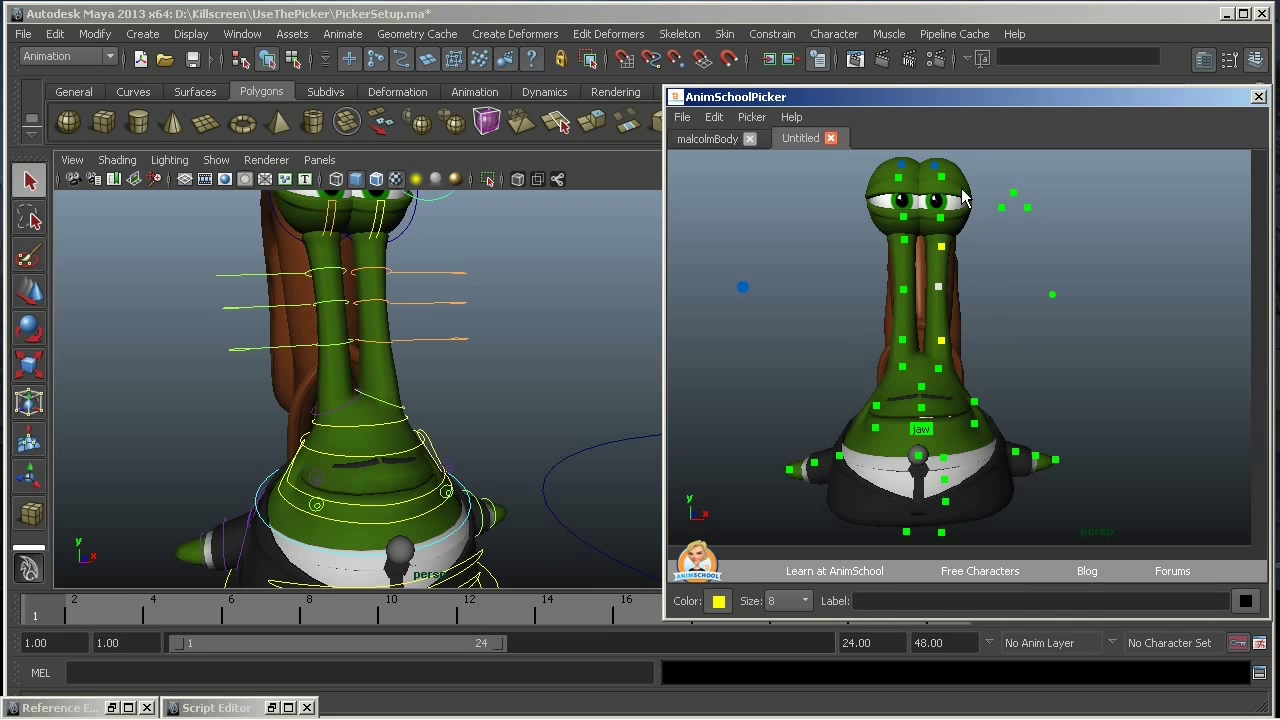
# Align the column of buttons along the left eye stalk vertically, and align the right eye stalk's column the same way
pyautogui.moveTo(970, 153); pyautogui.dragTo(934, 404)
pyautogui.rightClick(942, 346)
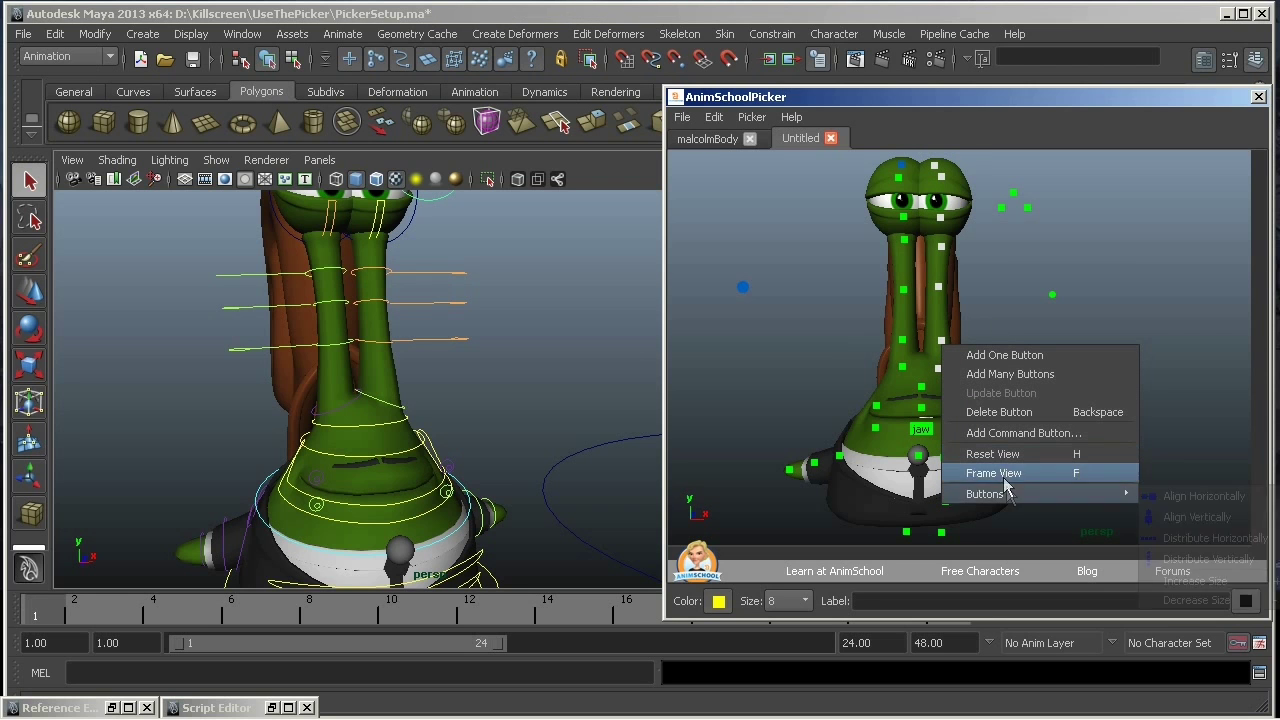
pyautogui.moveTo(1005, 490)
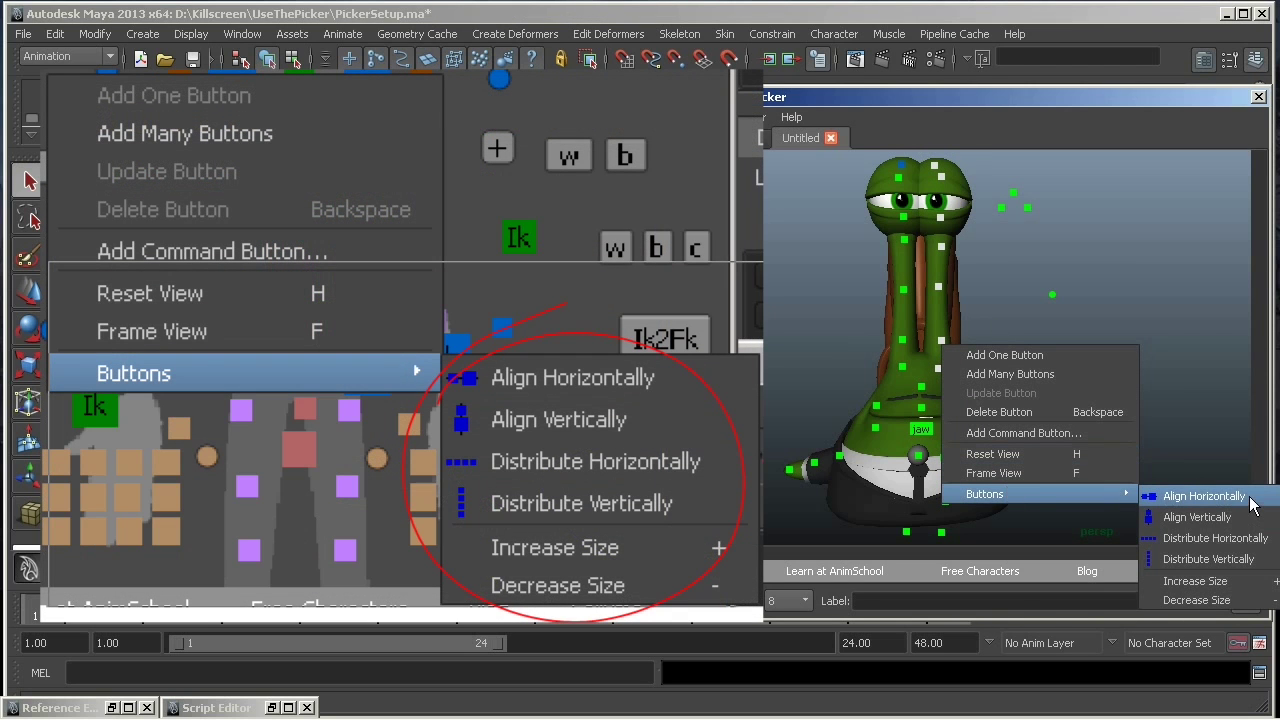
pyautogui.click(1205, 520)
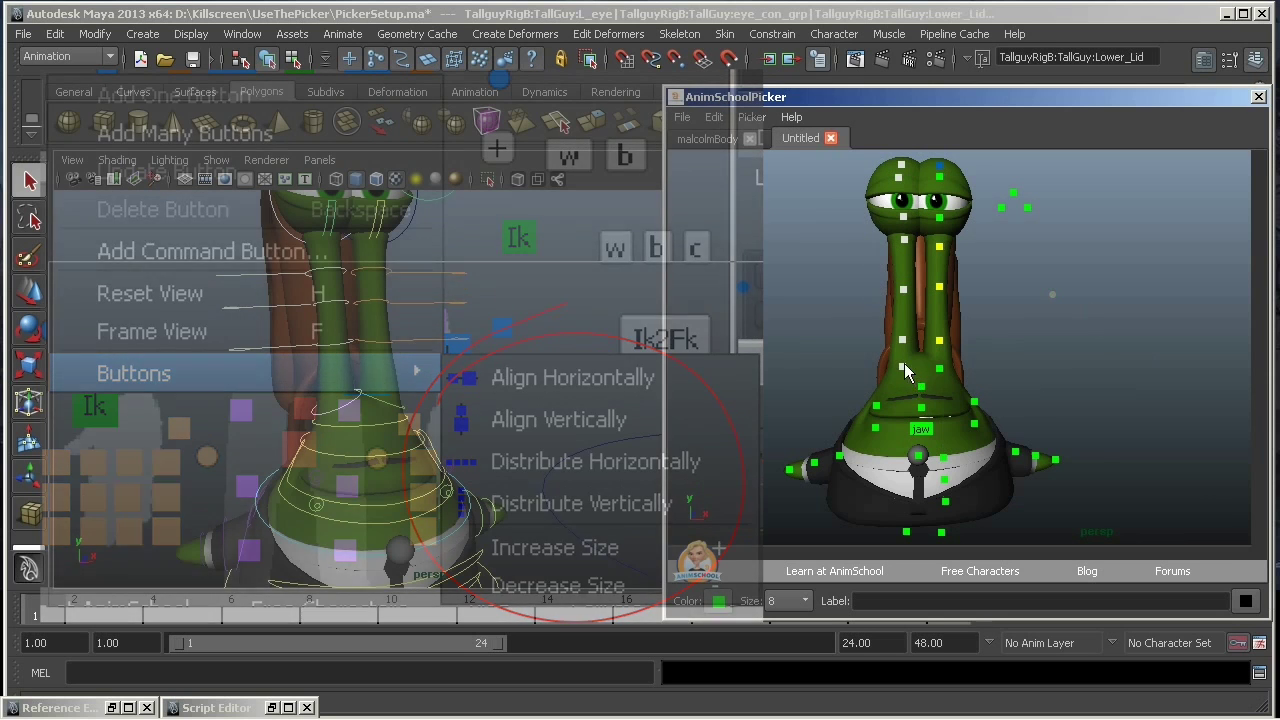
pyautogui.rightClick(904, 363)
pyautogui.click(1175, 521)
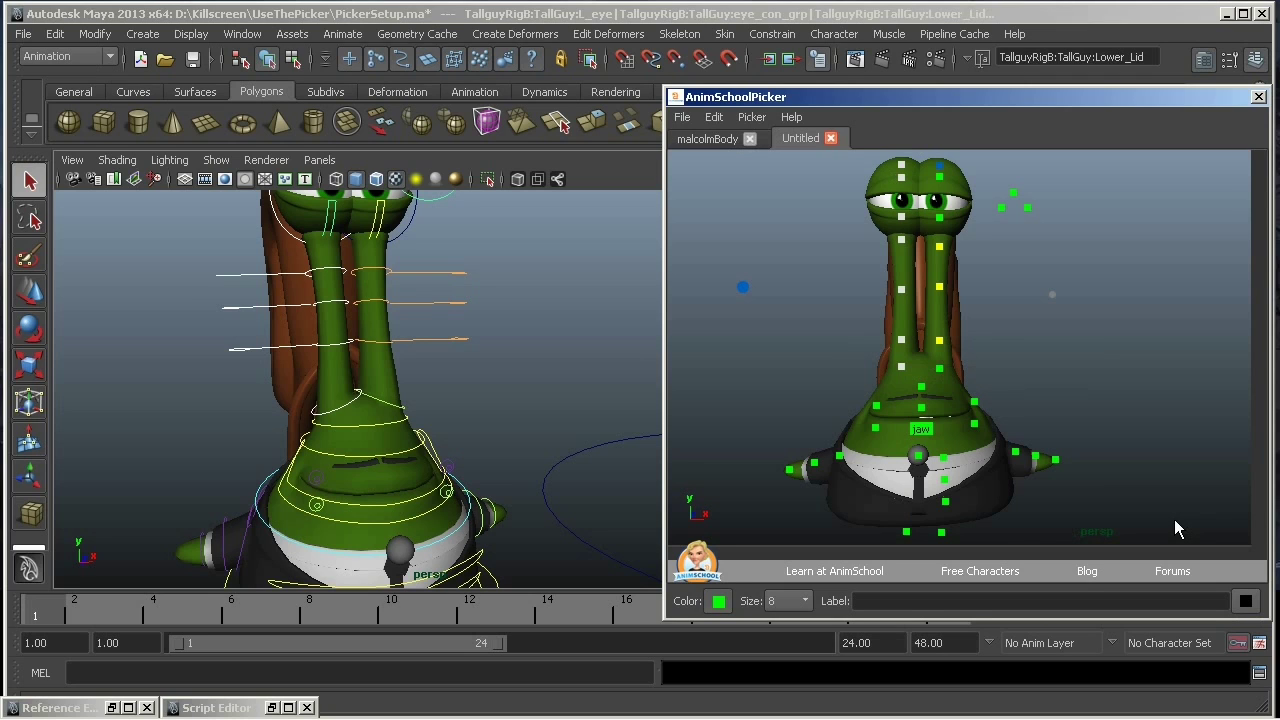
# Try aligning the right eye stalk's buttons horizontally and undo the arrangement
pyautogui.rightClick(901, 180)
pyautogui.moveTo(1030, 330)
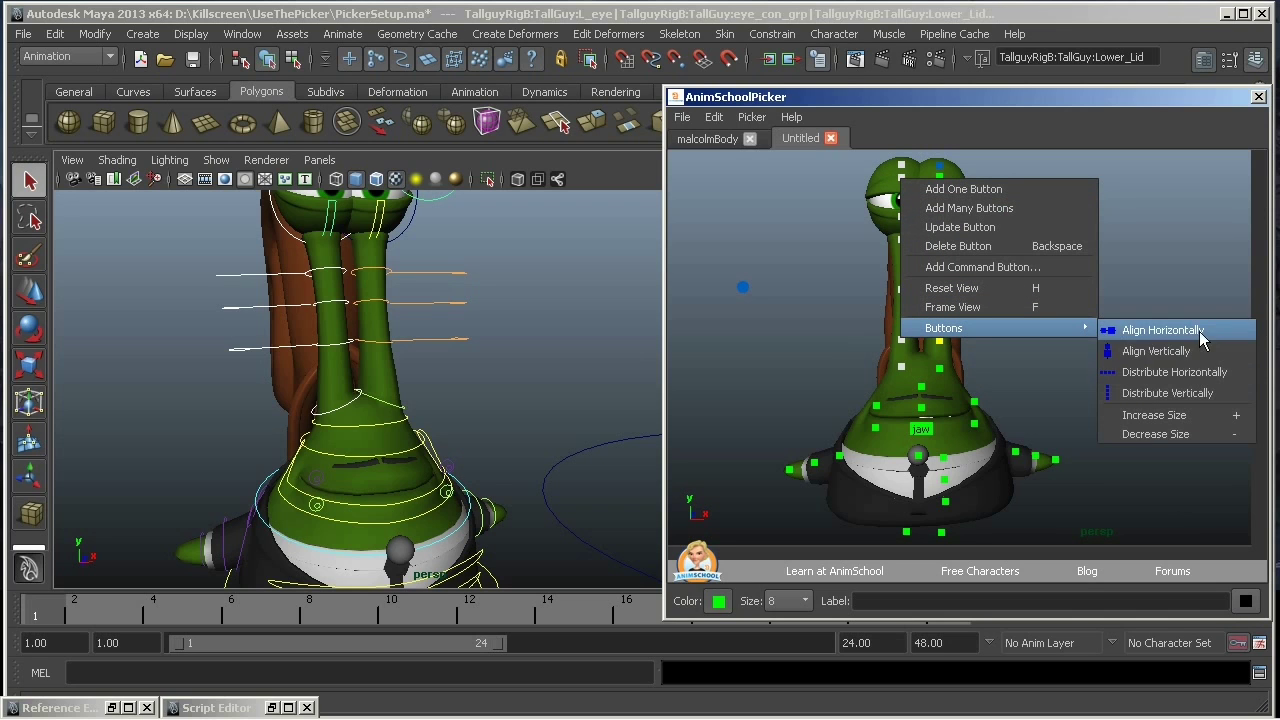
pyautogui.click(1200, 338)
pyautogui.click(713, 117)
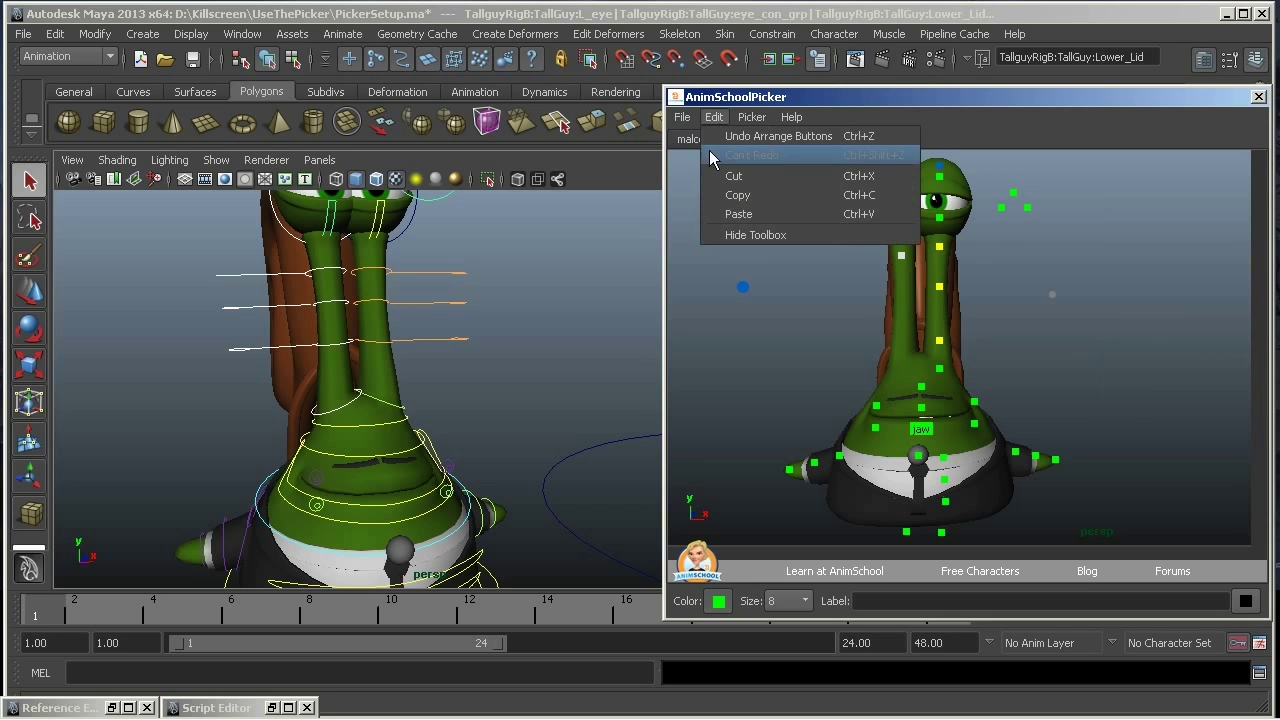
pyautogui.click(740, 136)
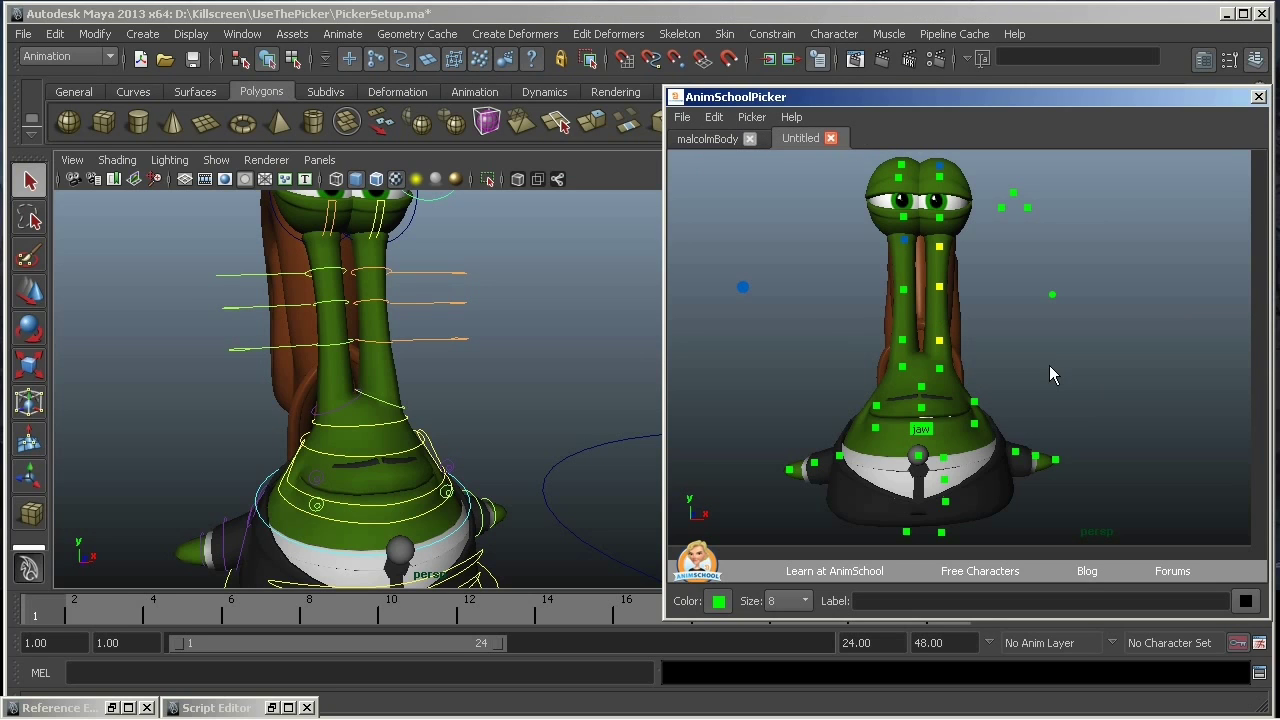
# Save the picker tab as tallGuy in the Glow Worm pickers folder
pyautogui.click(683, 117)
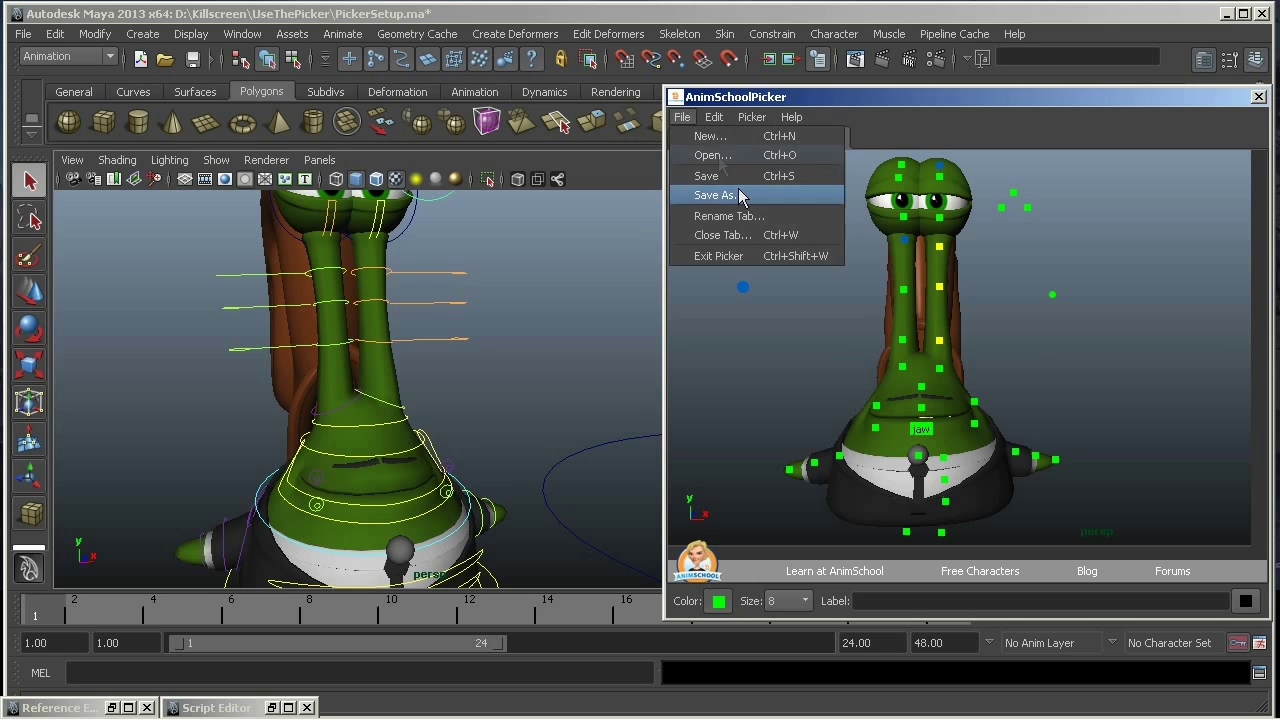
pyautogui.click(740, 193)
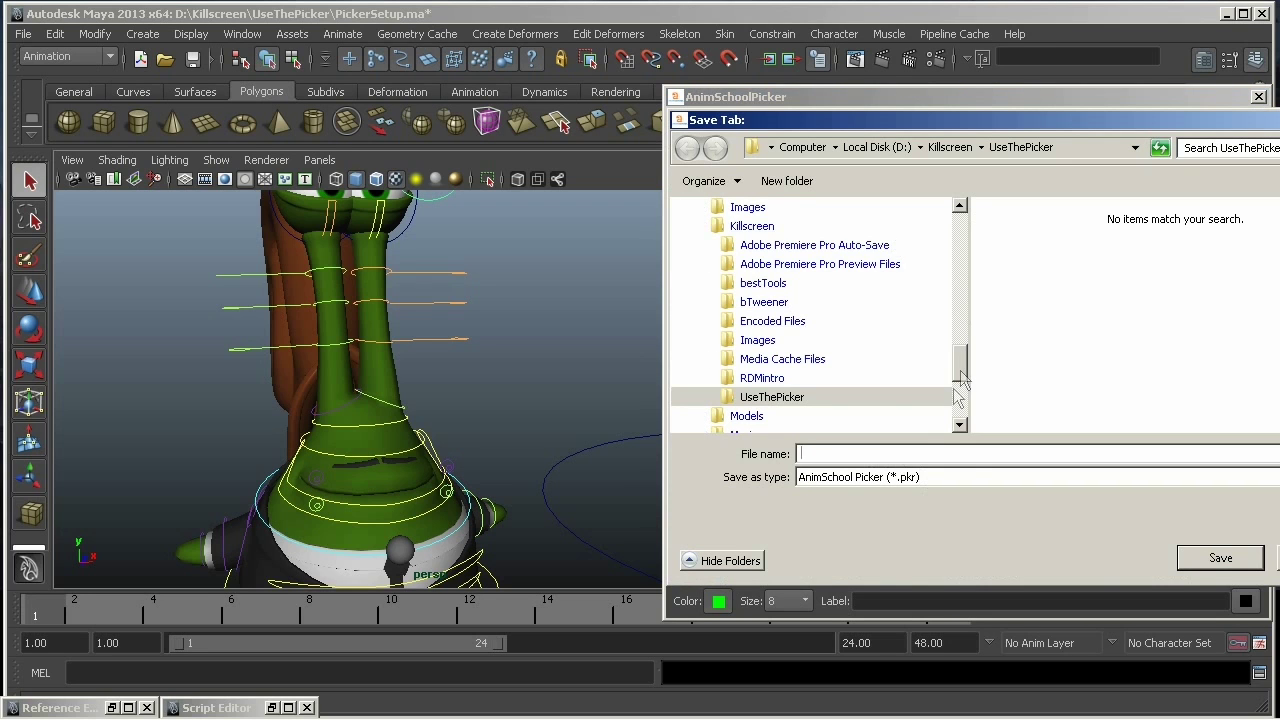
pyautogui.write('t')
pyautogui.write('allGuy')
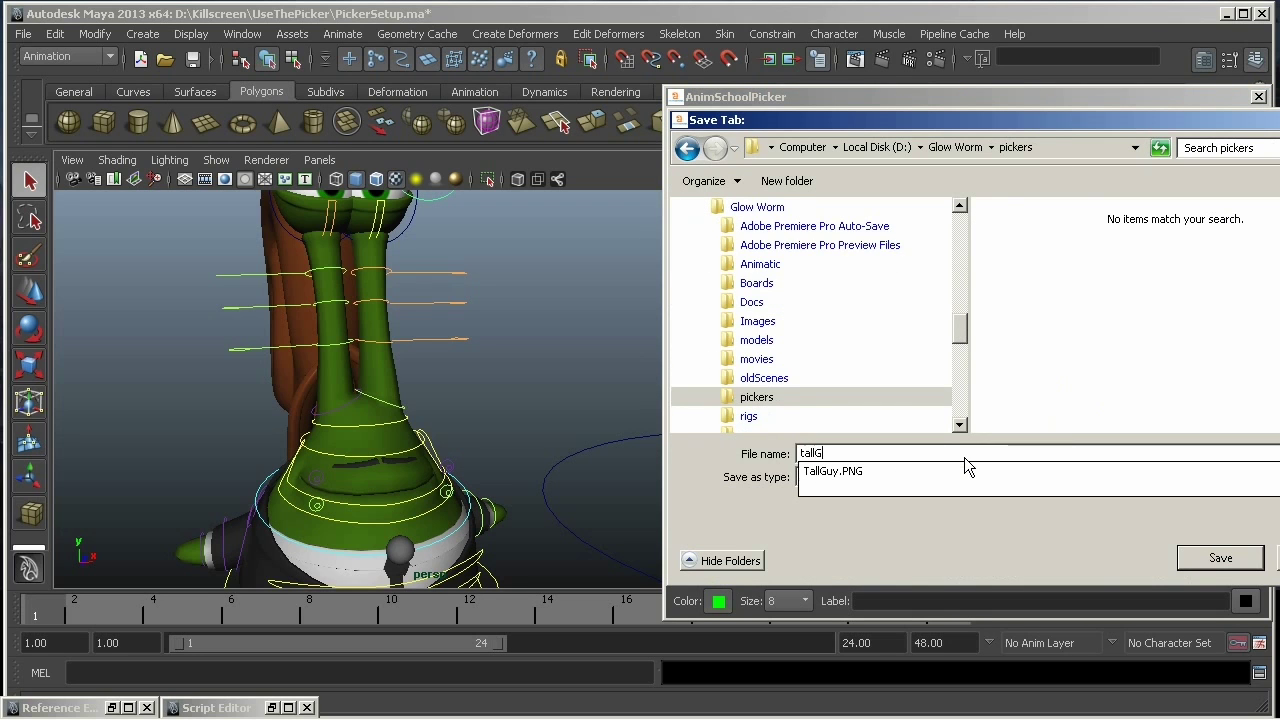
pyautogui.click(1222, 558)
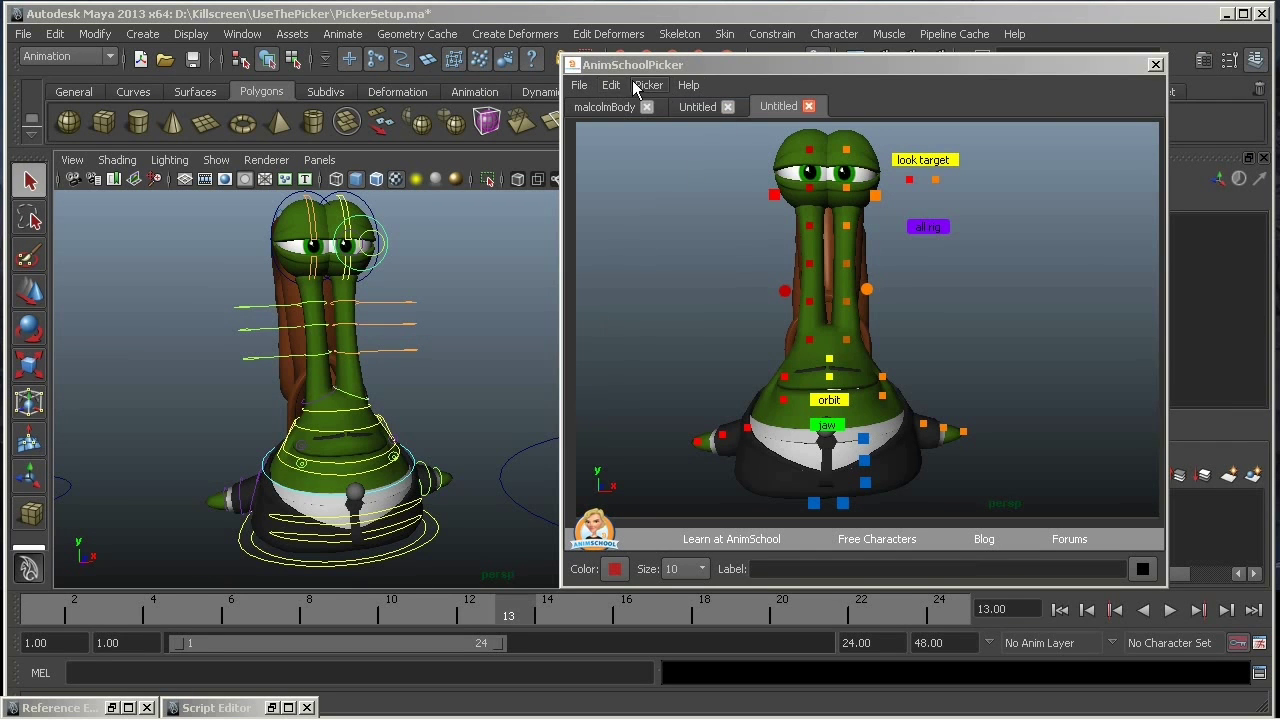
# Hide the picker's toolbox and show it again
pyautogui.click(580, 88)
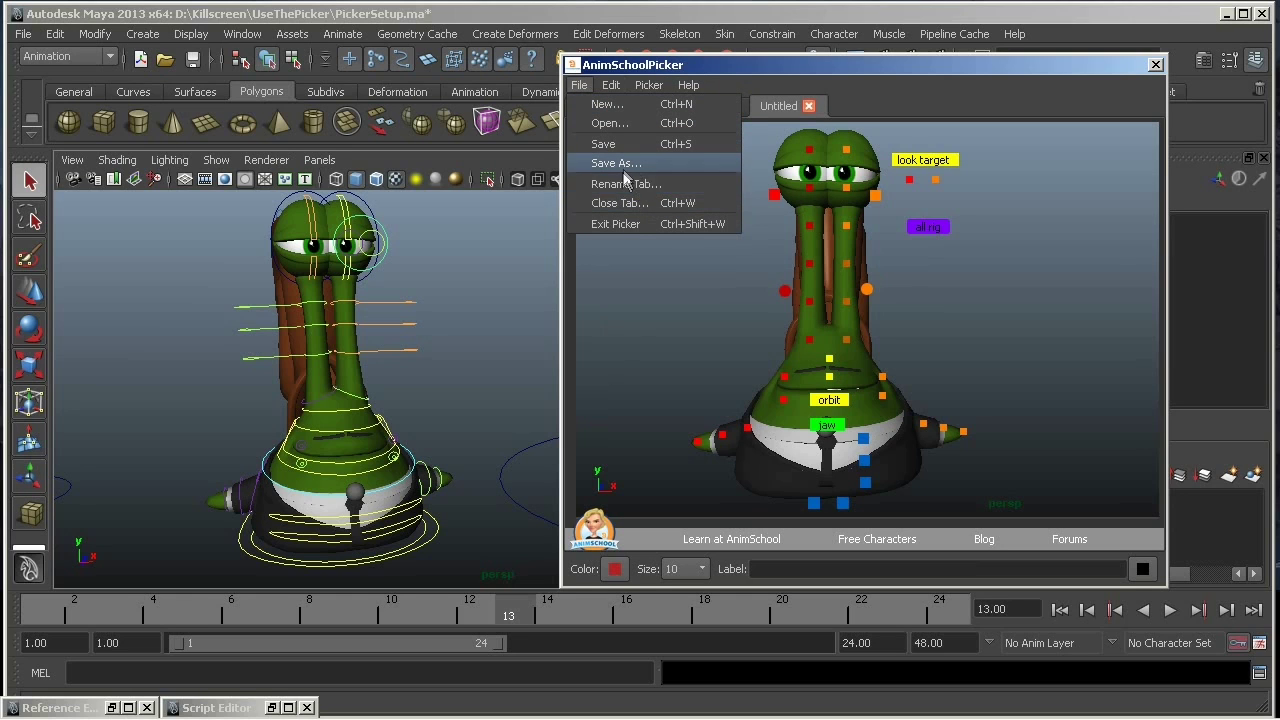
pyautogui.moveTo(621, 84)
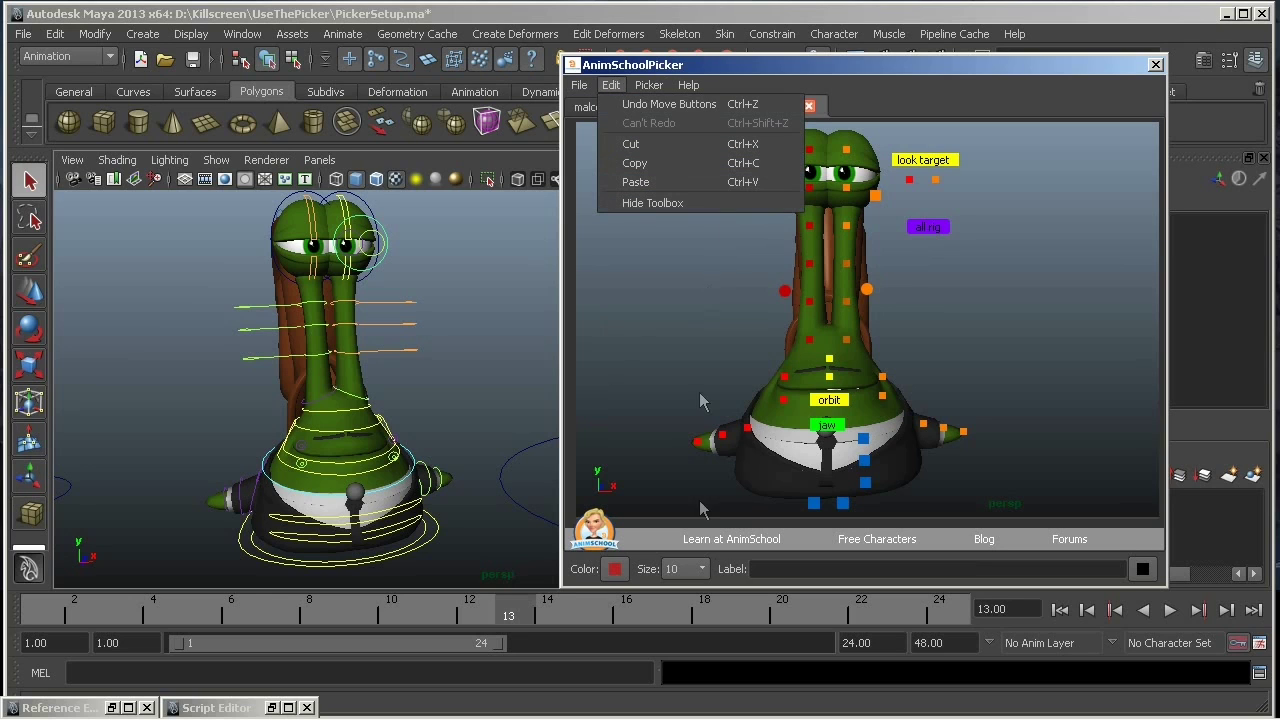
pyautogui.click(716, 201)
pyautogui.click(611, 85)
pyautogui.click(660, 202)
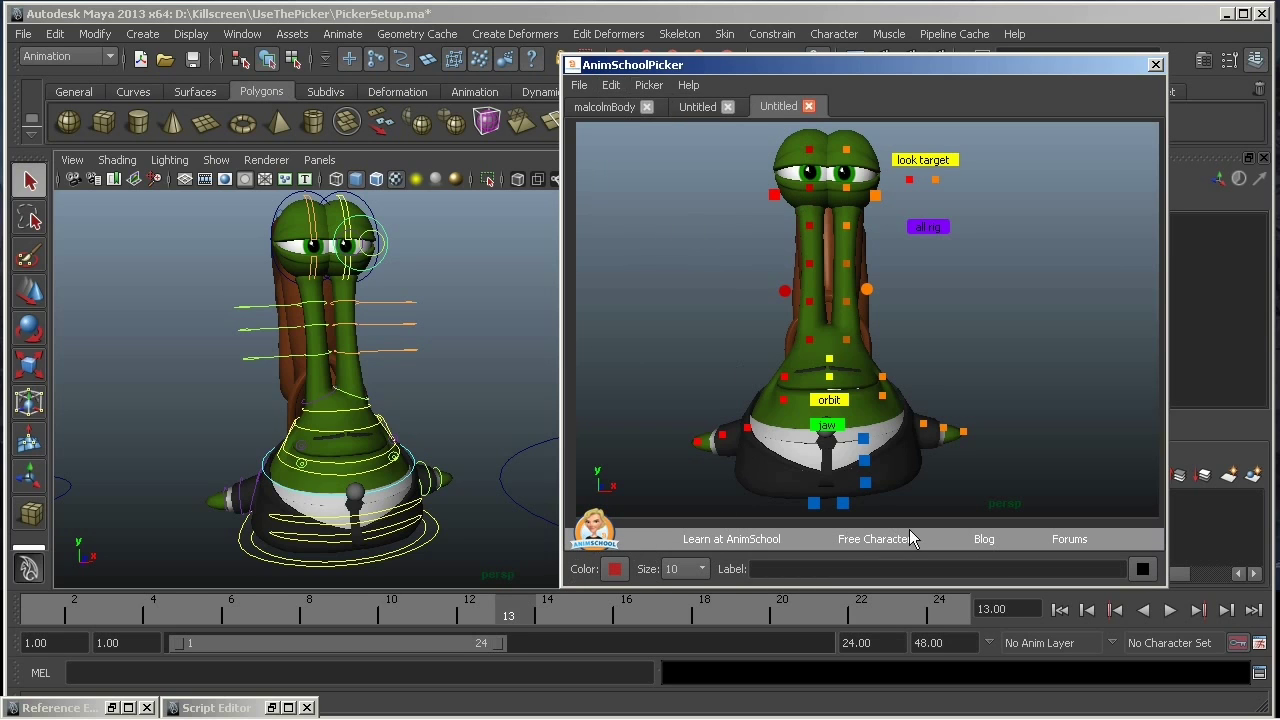
pyautogui.click(688, 85)
pyautogui.moveTo(651, 86)
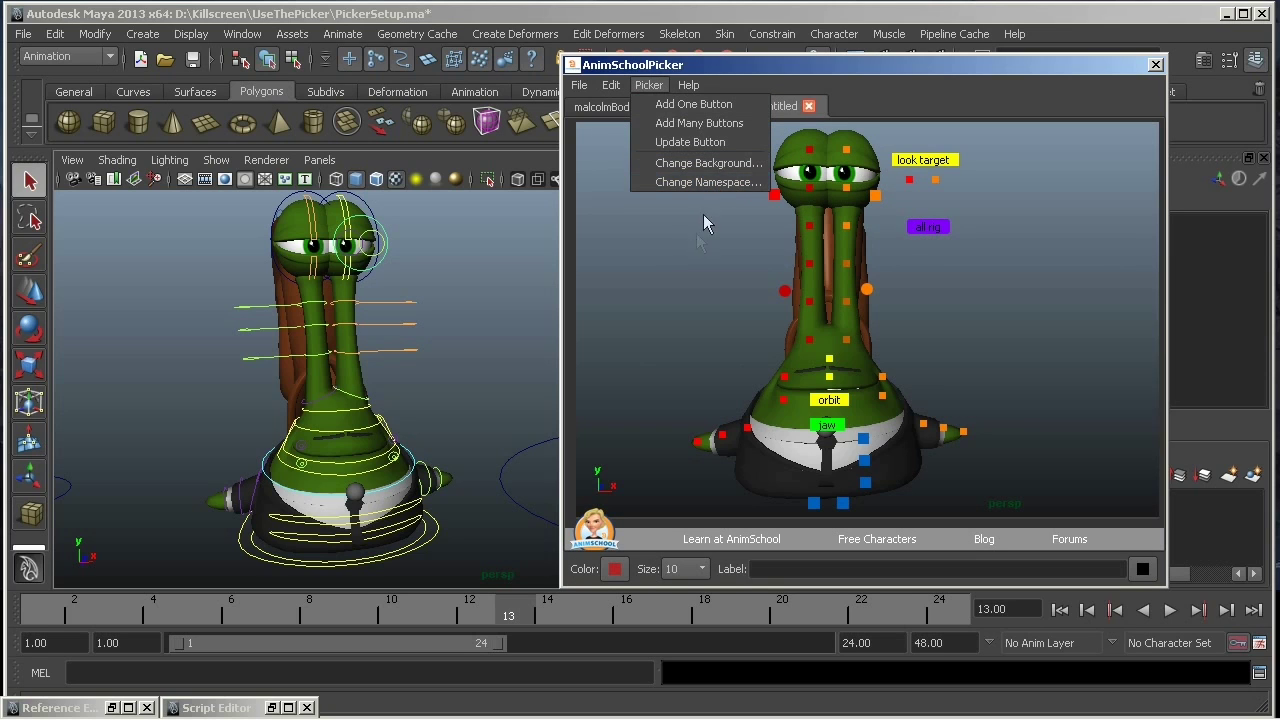
pyautogui.click(674, 211)
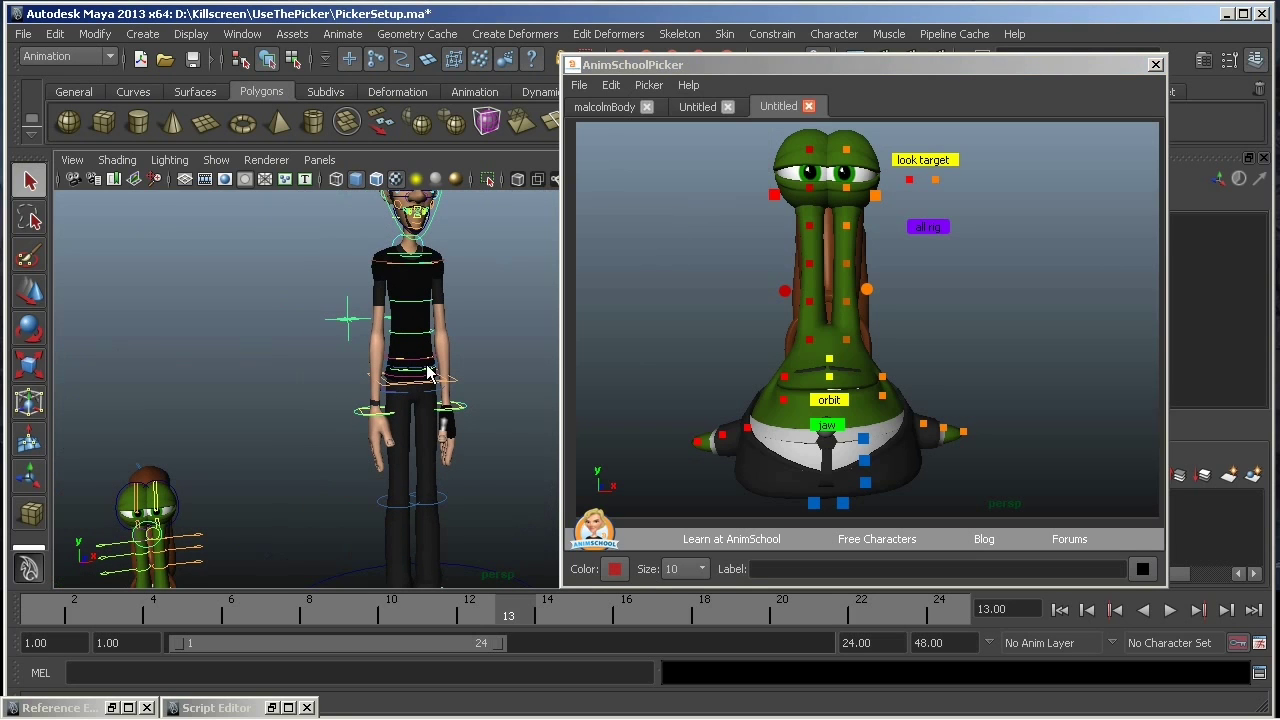
# Bring up the malcolmBody picker for the human character in the black shirt
pyautogui.scroll(6, 427, 367)
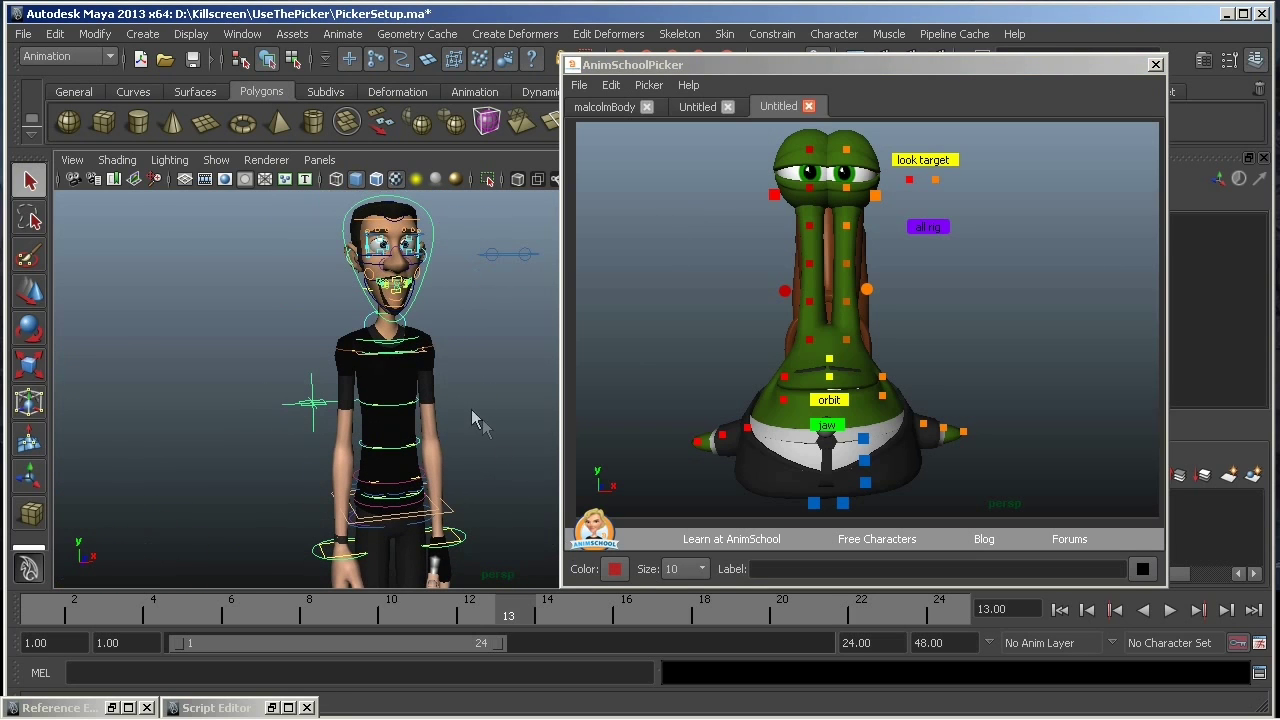
pyautogui.click(698, 107)
pyautogui.click(604, 106)
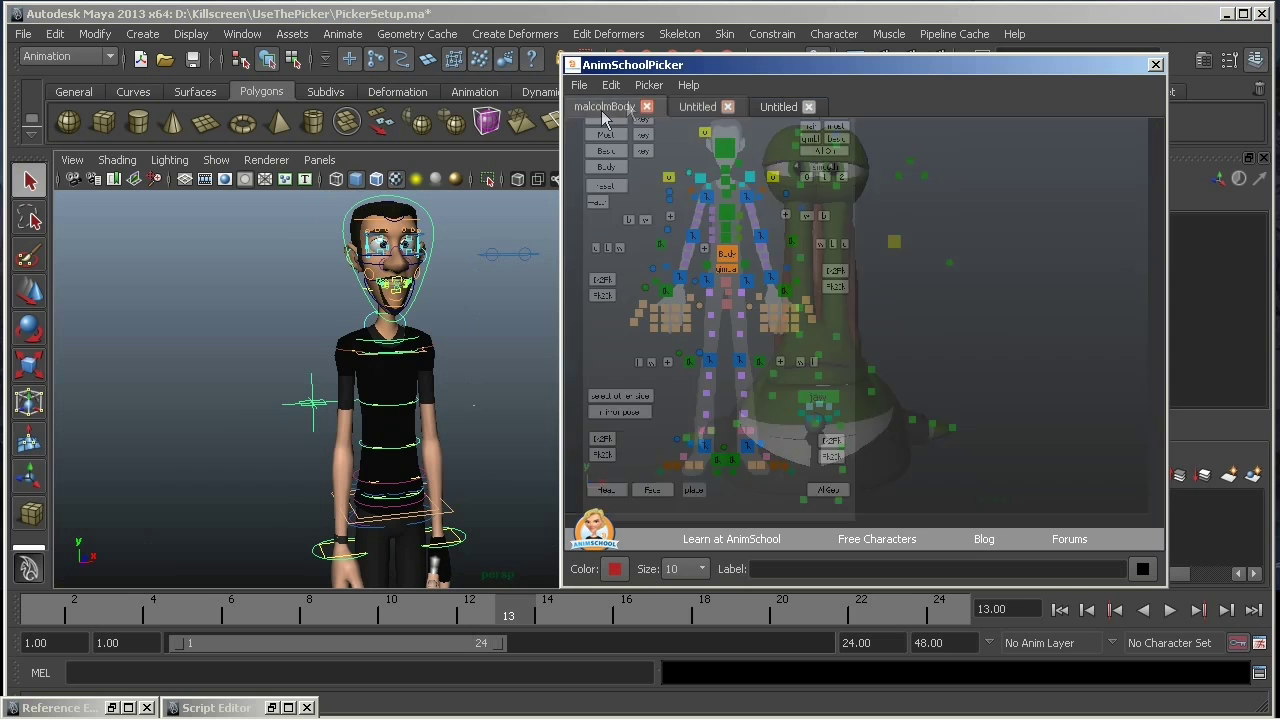
# Change the malcolmBody picker's namespace from malcolm_v110 to Pro_00
pyautogui.click(761, 238)
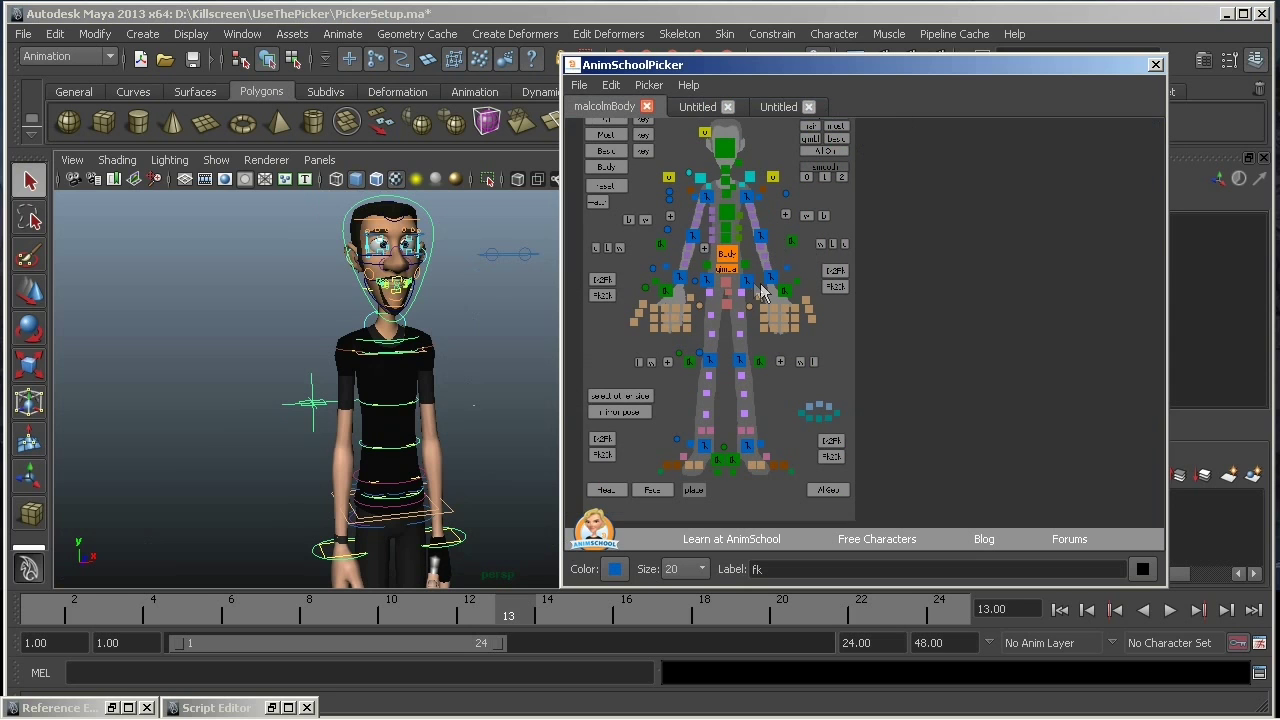
pyautogui.moveTo(755, 295); pyautogui.dragTo(787, 337, button='middle')
pyautogui.scroll(5, 787, 337)
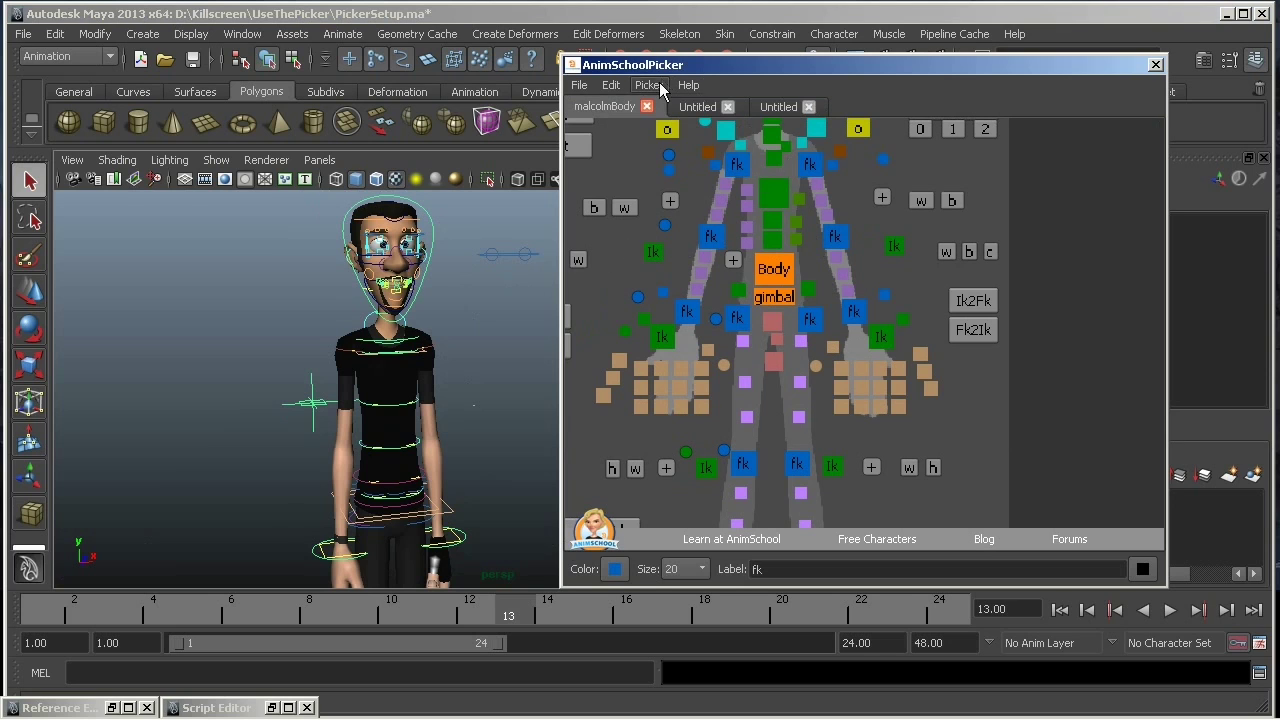
pyautogui.click(650, 86)
pyautogui.click(705, 182)
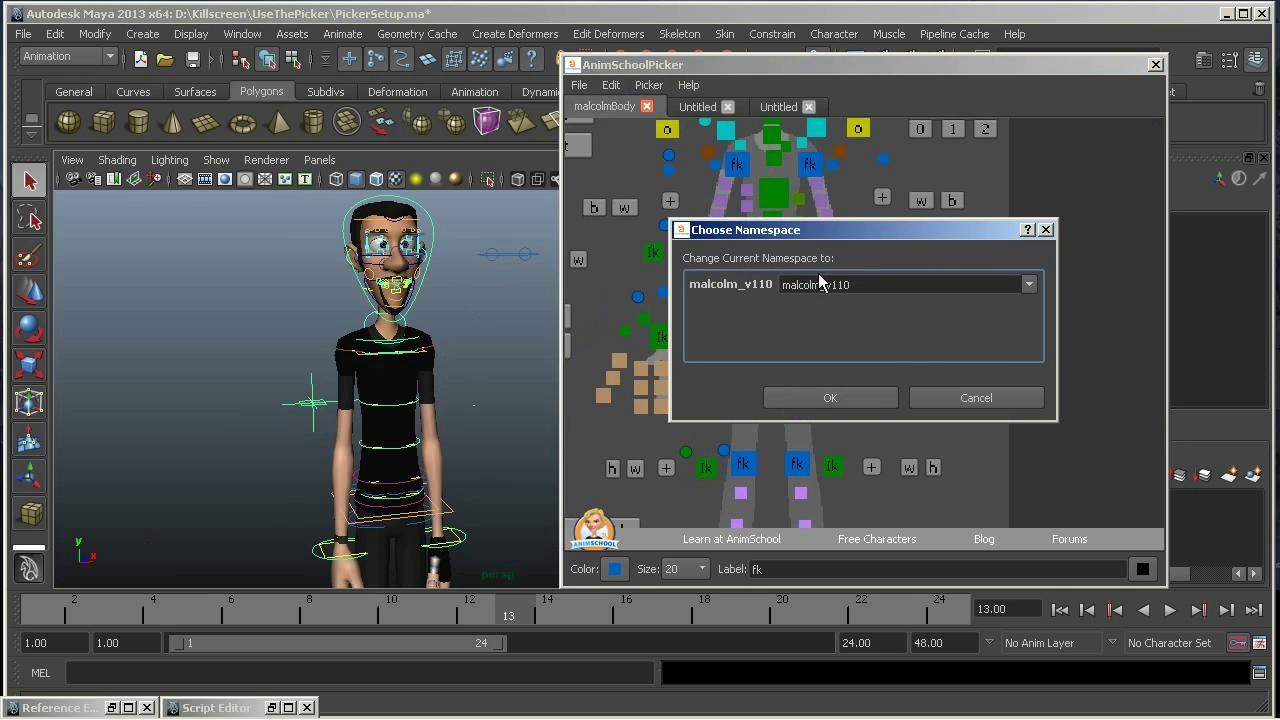
pyautogui.click(1020, 284)
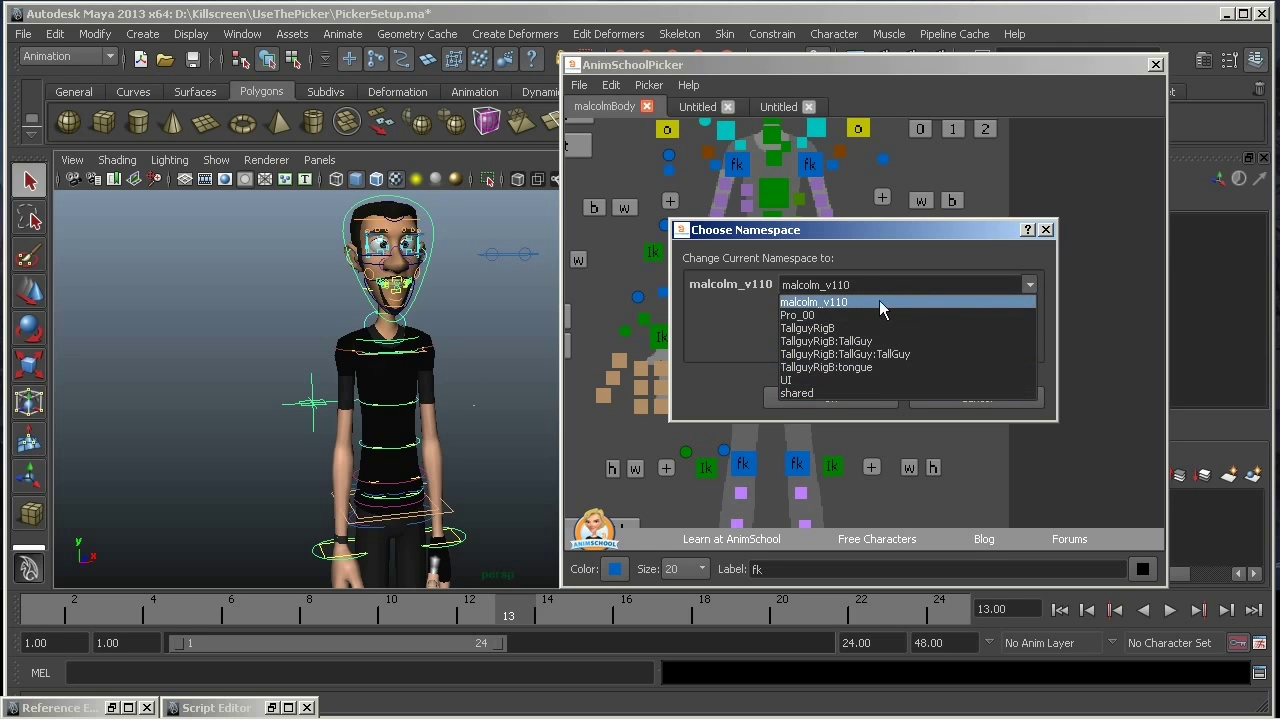
pyautogui.click(826, 315)
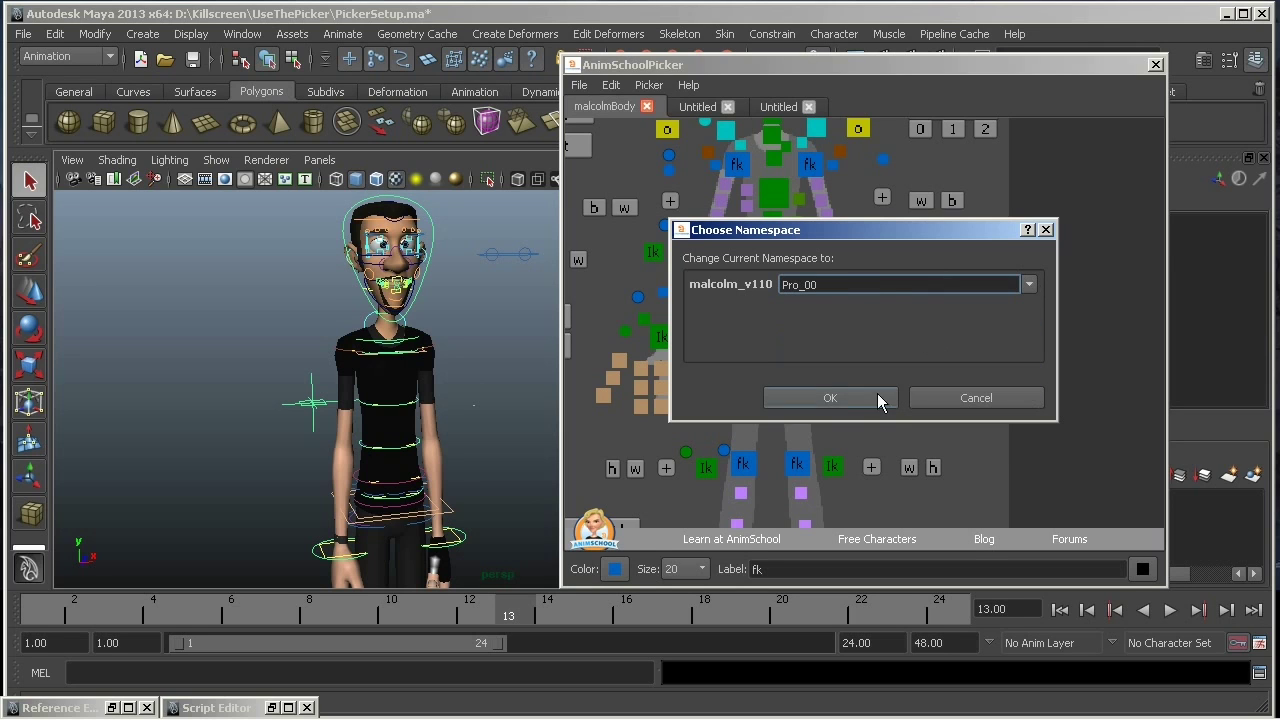
pyautogui.click(858, 389)
# Select the left forearm and hand FK controls through the malcolmBody picker, switch to rotation, and undo the selection
pyautogui.click(832, 240)
pyautogui.keyDown('shift'); pyautogui.click(854, 313); pyautogui.keyUp('shift')
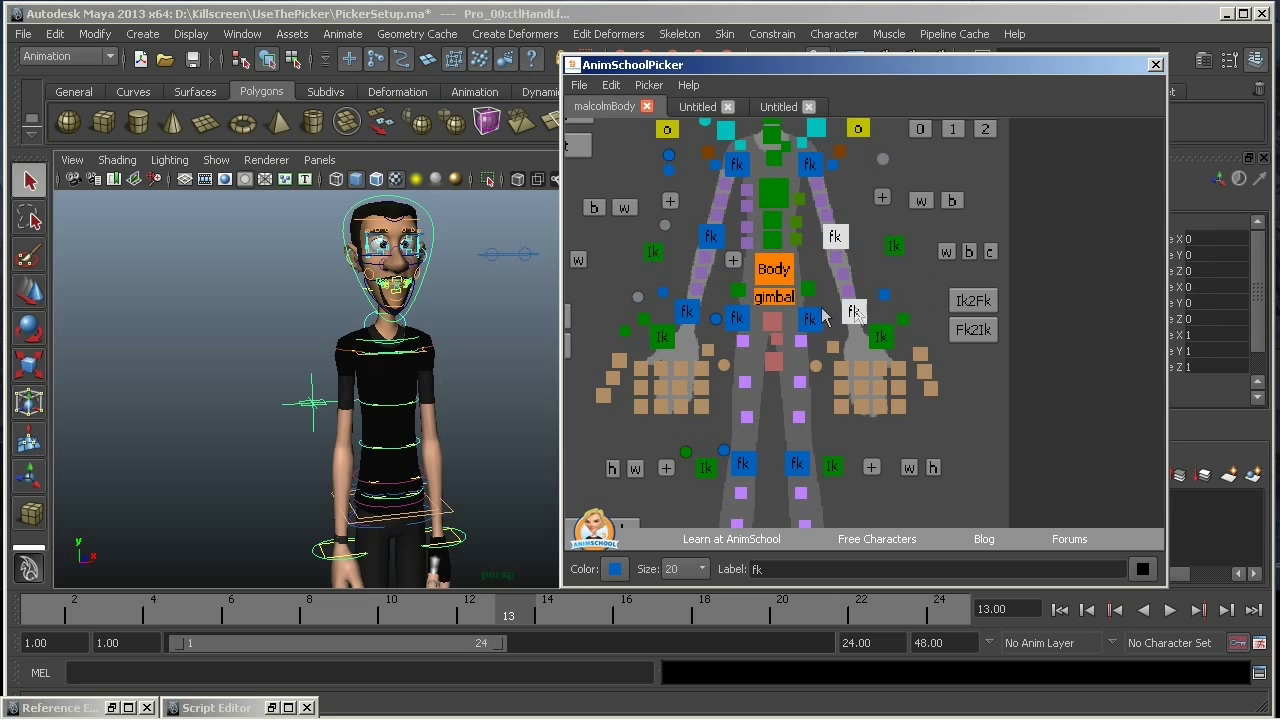
pyautogui.keyDown('alt'); pyautogui.moveTo(469, 452); pyautogui.dragTo(440, 390, button='middle'); pyautogui.keyUp('alt')
pyautogui.press('e')
pyautogui.keyDown('alt'); pyautogui.moveTo(480, 467); pyautogui.dragTo(534, 415); pyautogui.keyUp('alt')
pyautogui.hotkey('ctrl', 'z')
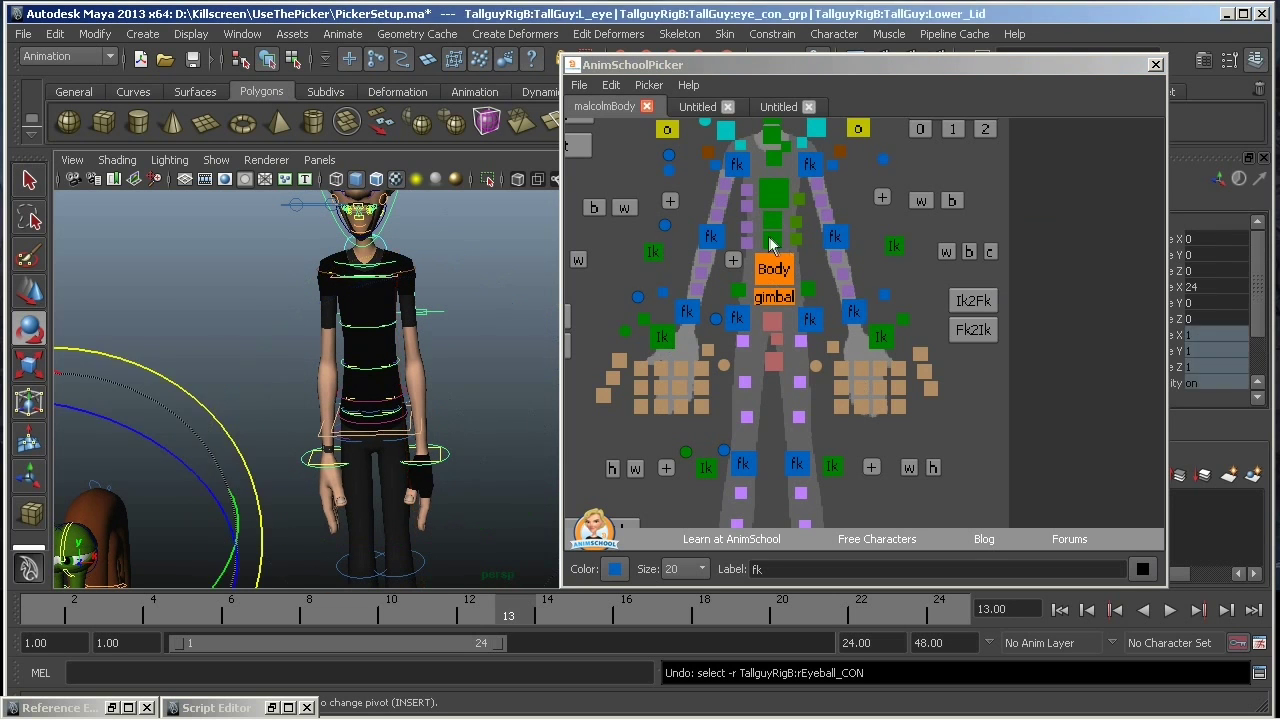
# Box-select the spine controls in the malcolmBody picker, try rotating them and undo the rotation
pyautogui.moveTo(788, 250); pyautogui.dragTo(766, 181)
pyautogui.moveTo(470, 430); pyautogui.dragTo(466, 371)
pyautogui.hotkey('ctrl', 'z')
# Bring up the green character's picker, select its upper eye stalk controls and clear the selection
pyautogui.click(772, 106)
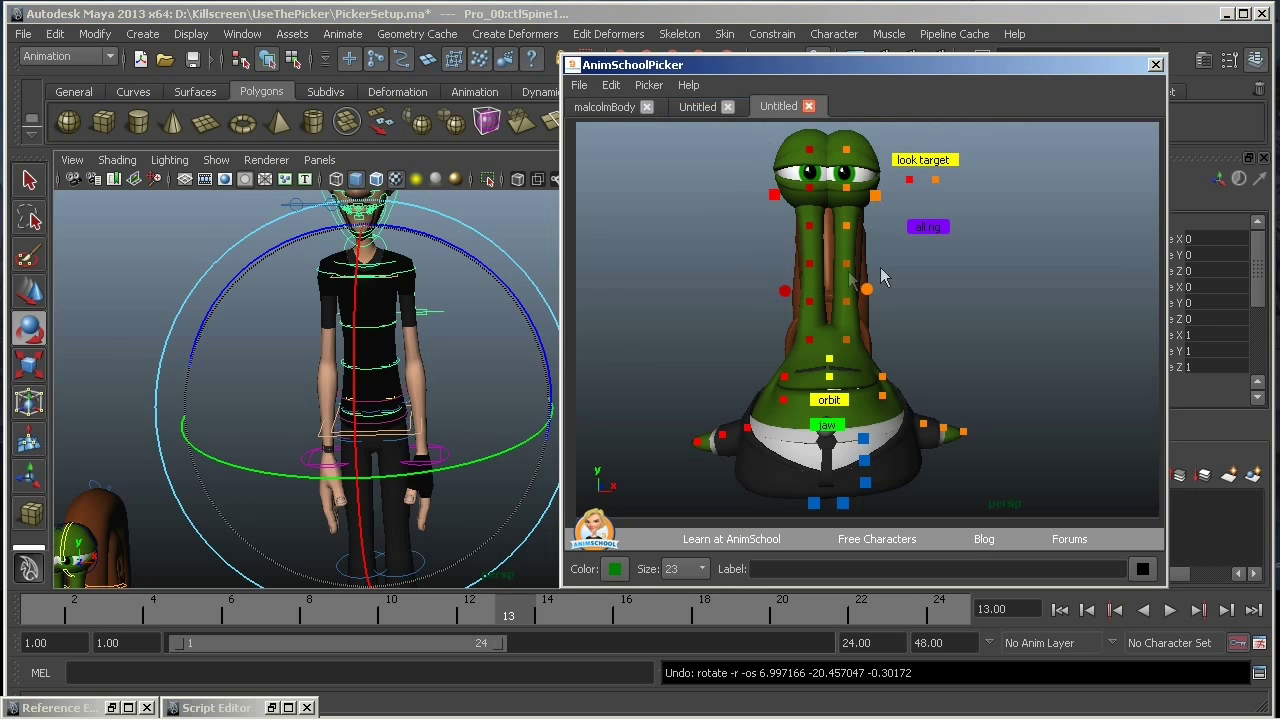
pyautogui.moveTo(896, 197); pyautogui.dragTo(660, 446)
pyautogui.click(845, 236)
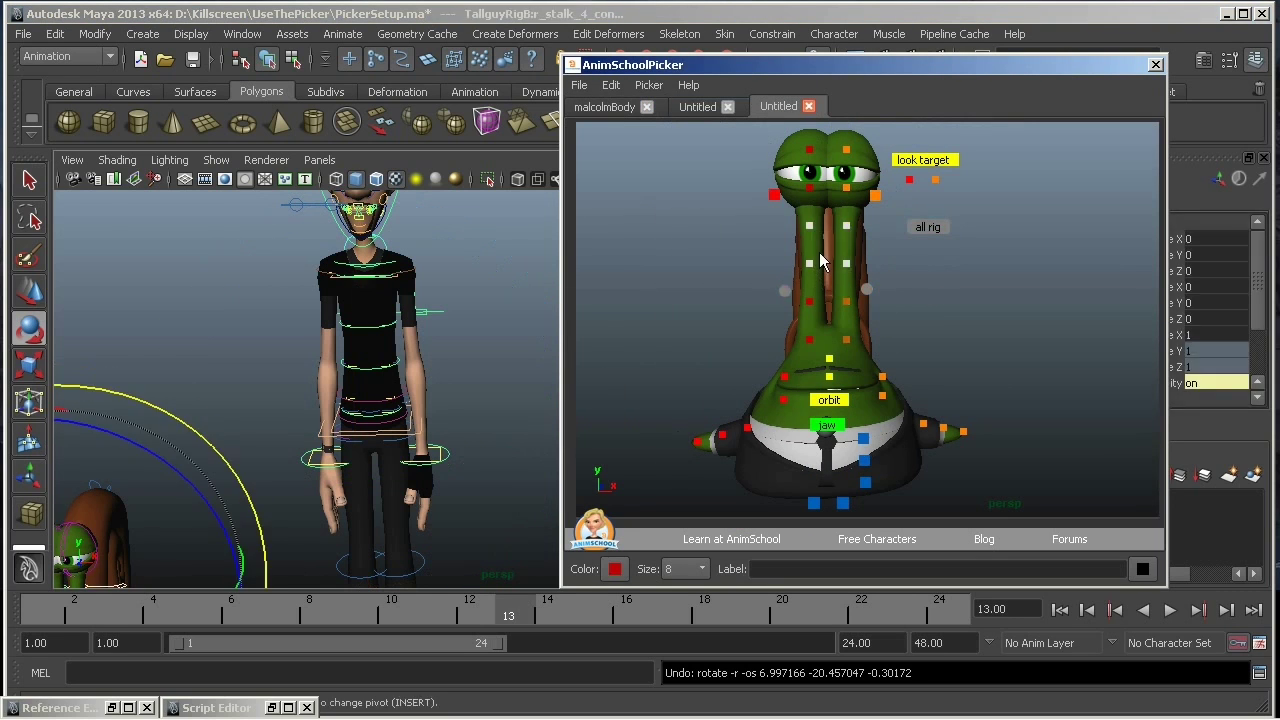
pyautogui.click(927, 227)
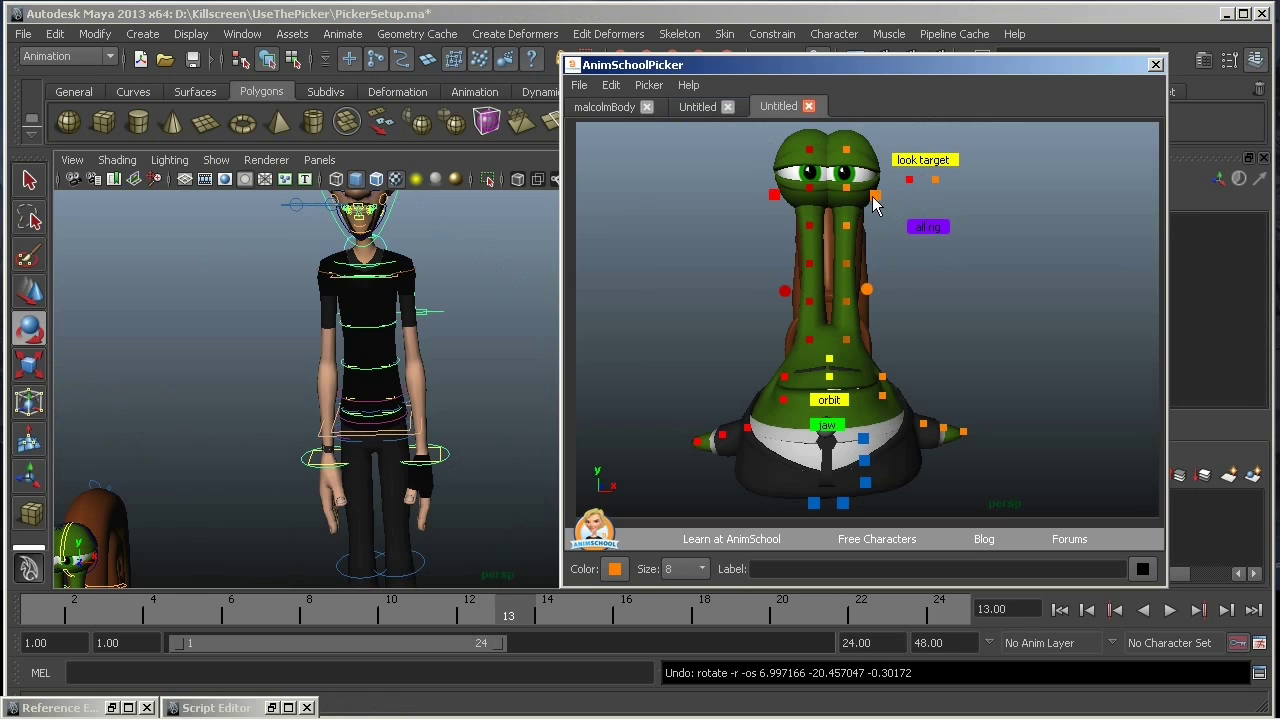
# Select the orange square button beside the eye, frame the picker view on it, and deselect it to frame the whole picker
pyautogui.click(876, 196)
pyautogui.moveTo(963, 265); pyautogui.dragTo(891, 277, button='middle')
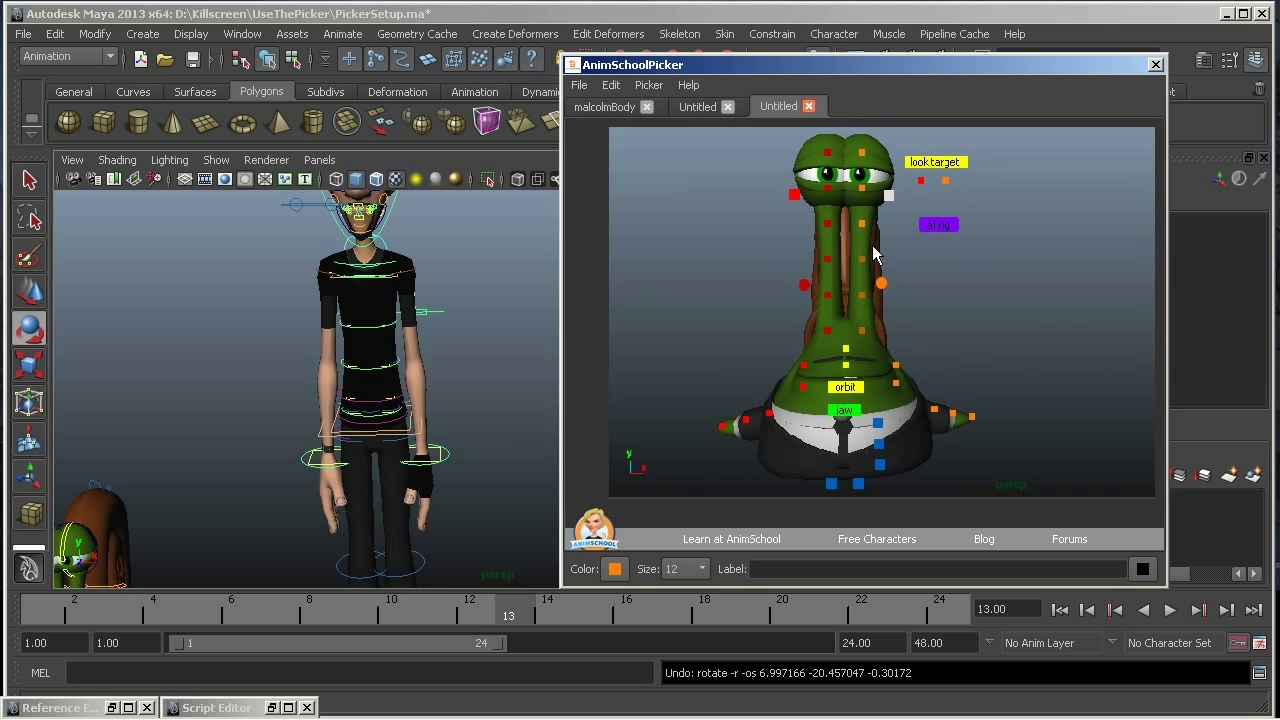
pyautogui.press('f')
pyautogui.click(1023, 265)
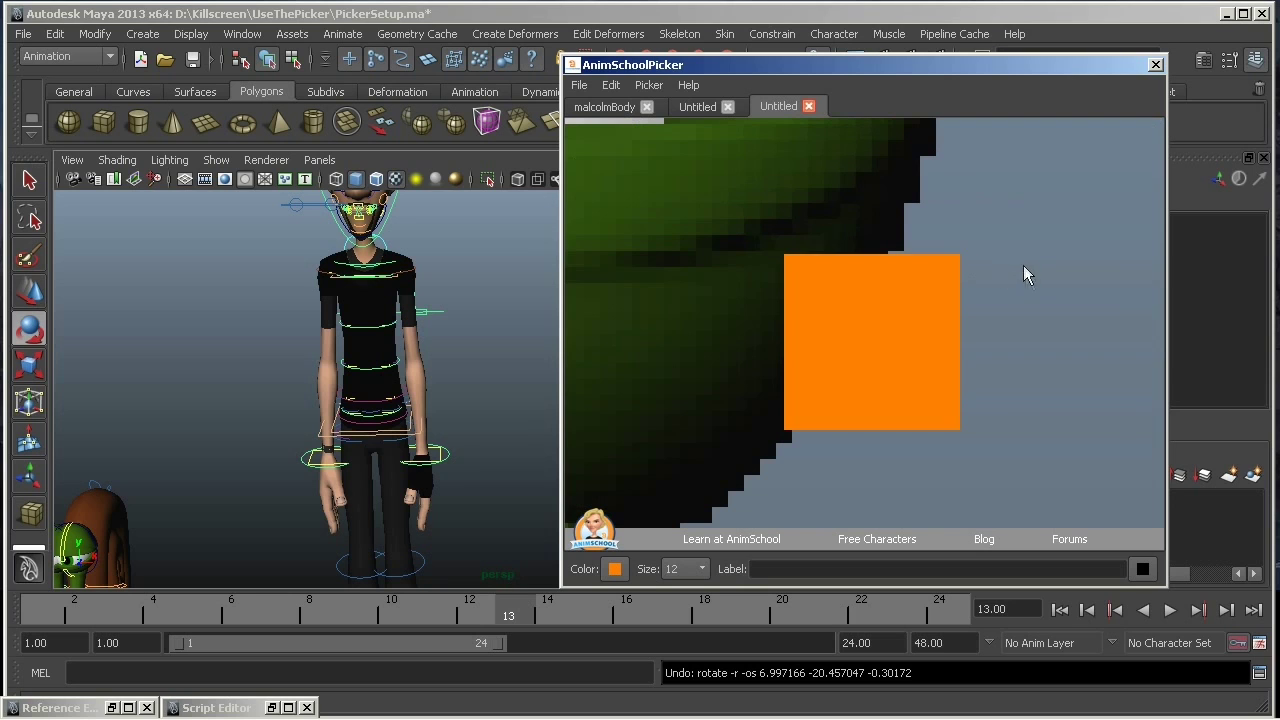
pyautogui.press('f')
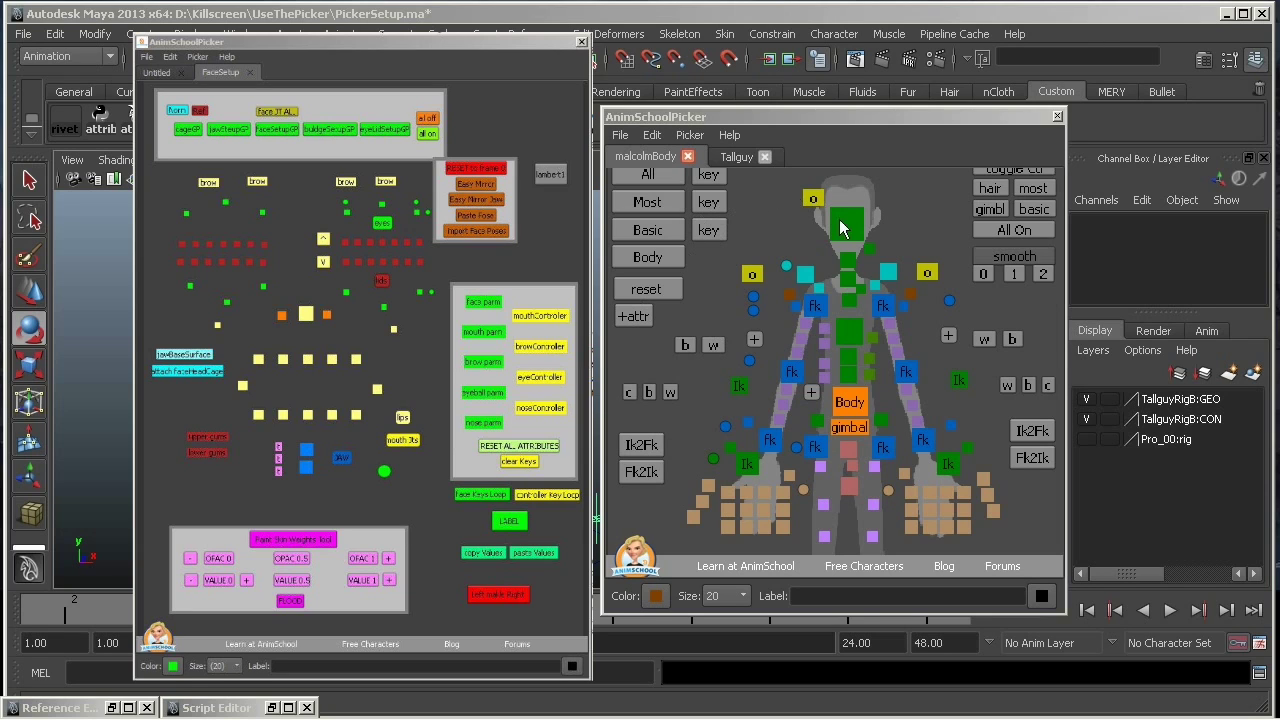
# Examine the MEL script behind the malcolmBody picker's reset button and close the command editor without changes
pyautogui.click(662, 440)
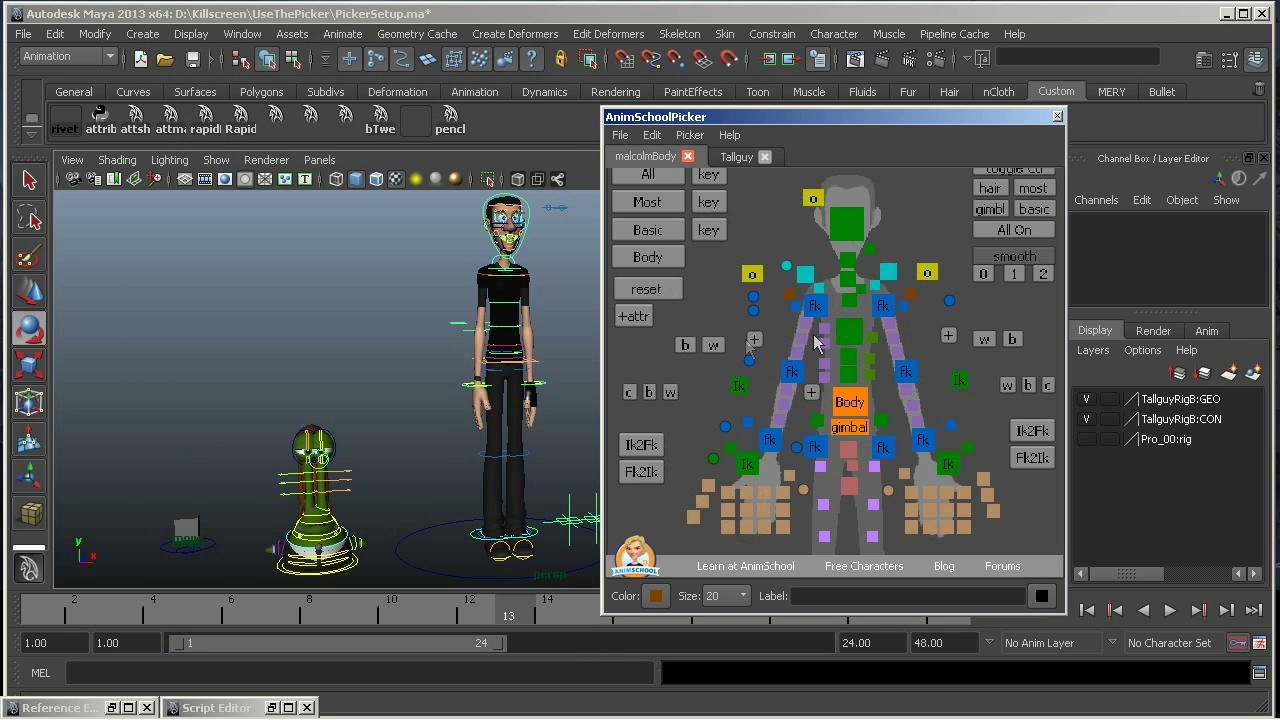
pyautogui.rightClick(658, 288)
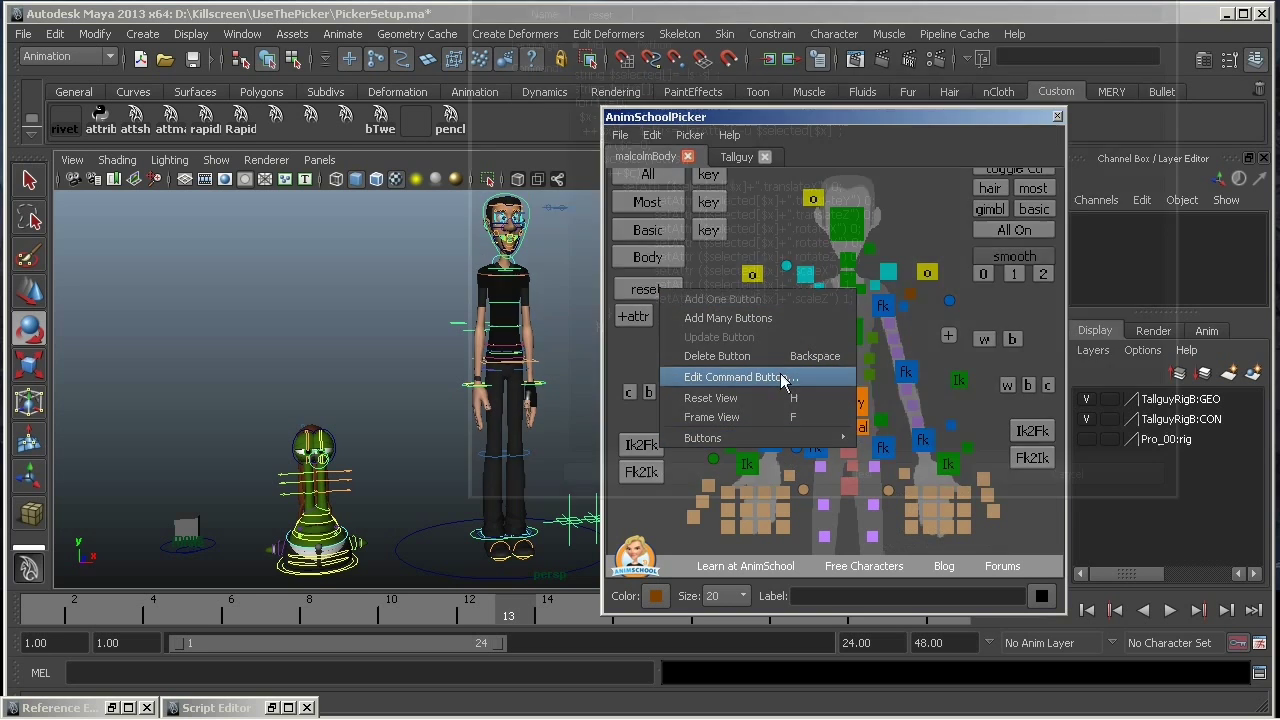
pyautogui.click(738, 376)
pyautogui.hotkey('ctrl', 'a')
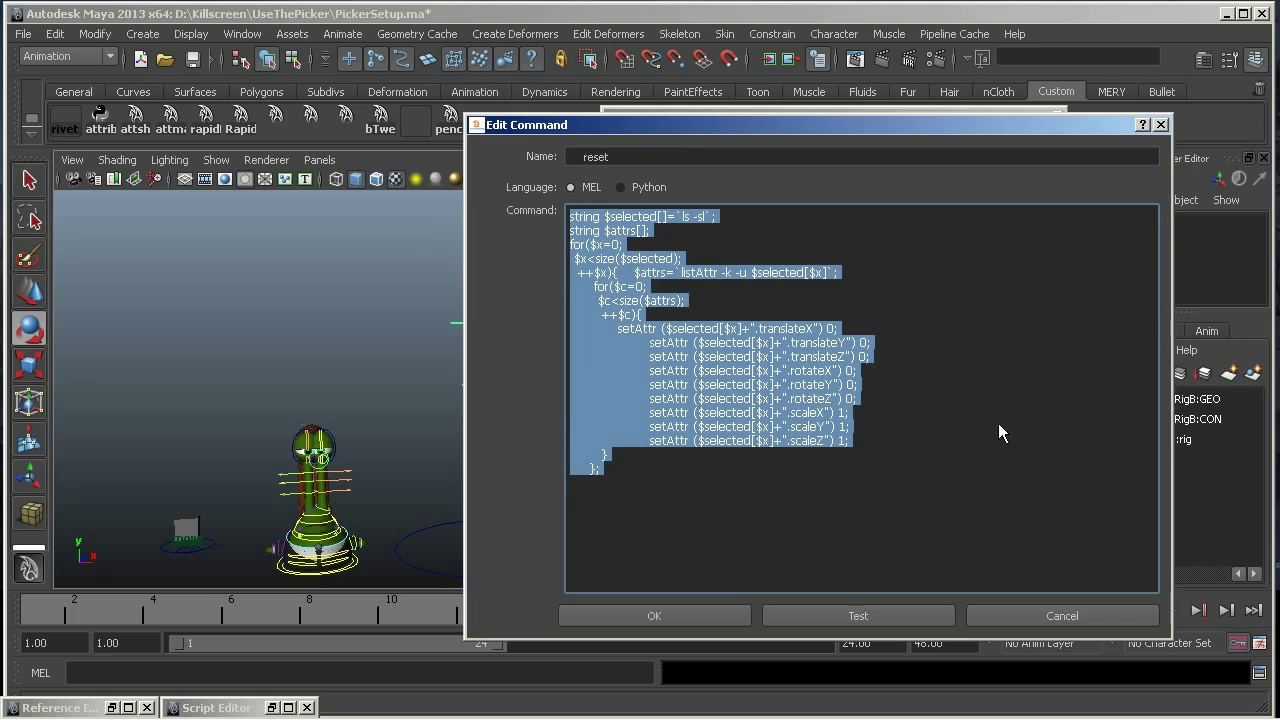
pyautogui.click(1161, 125)
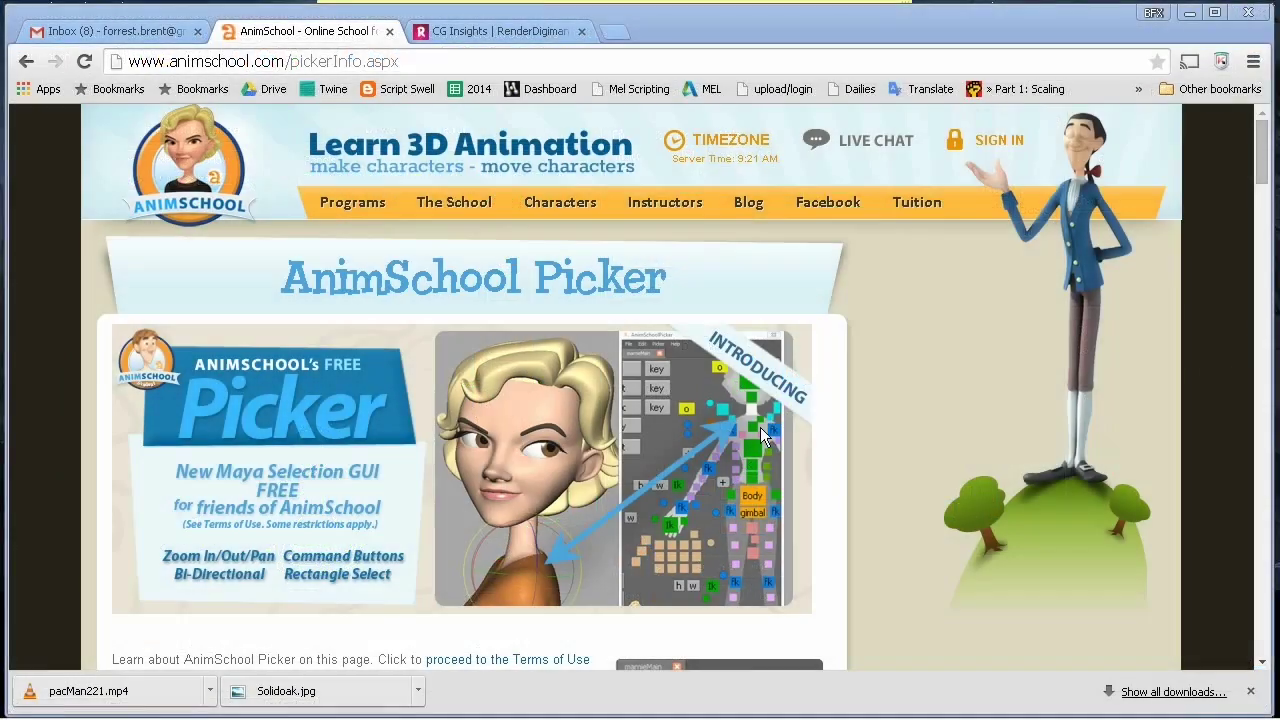
# Look through the AnimSchool Picker information page in the web browser
pyautogui.middleClick(884, 369)
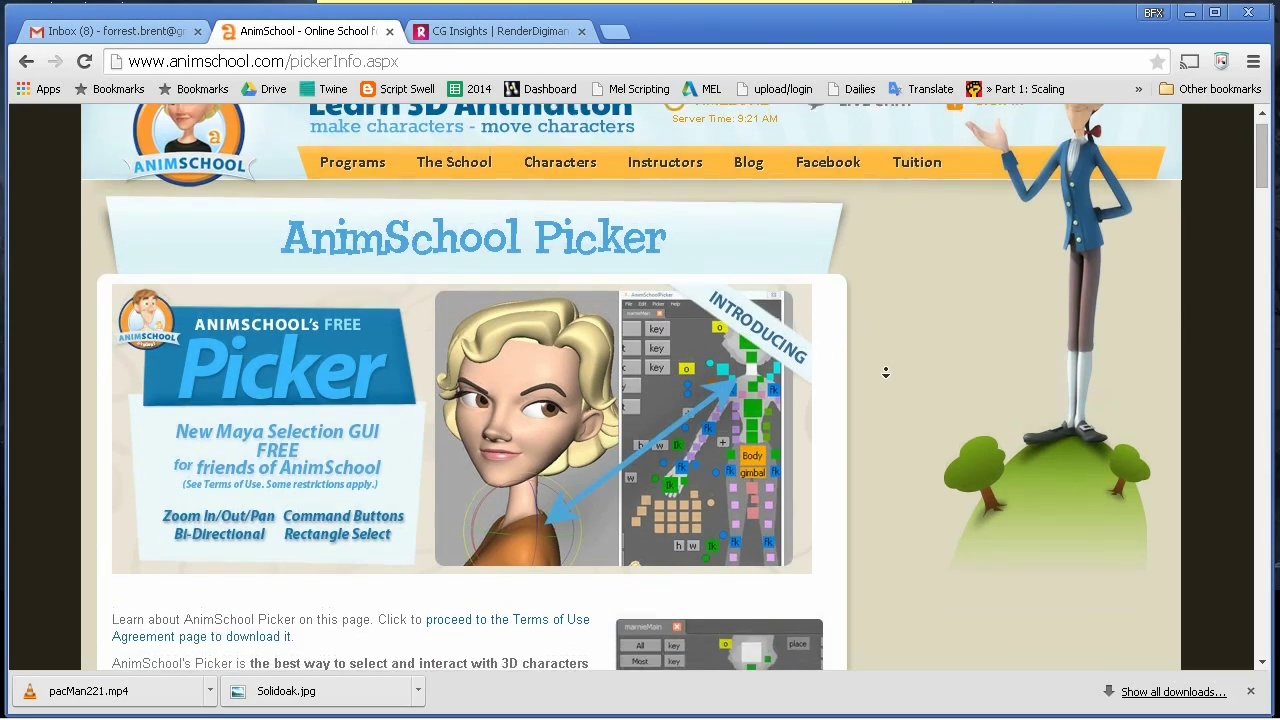